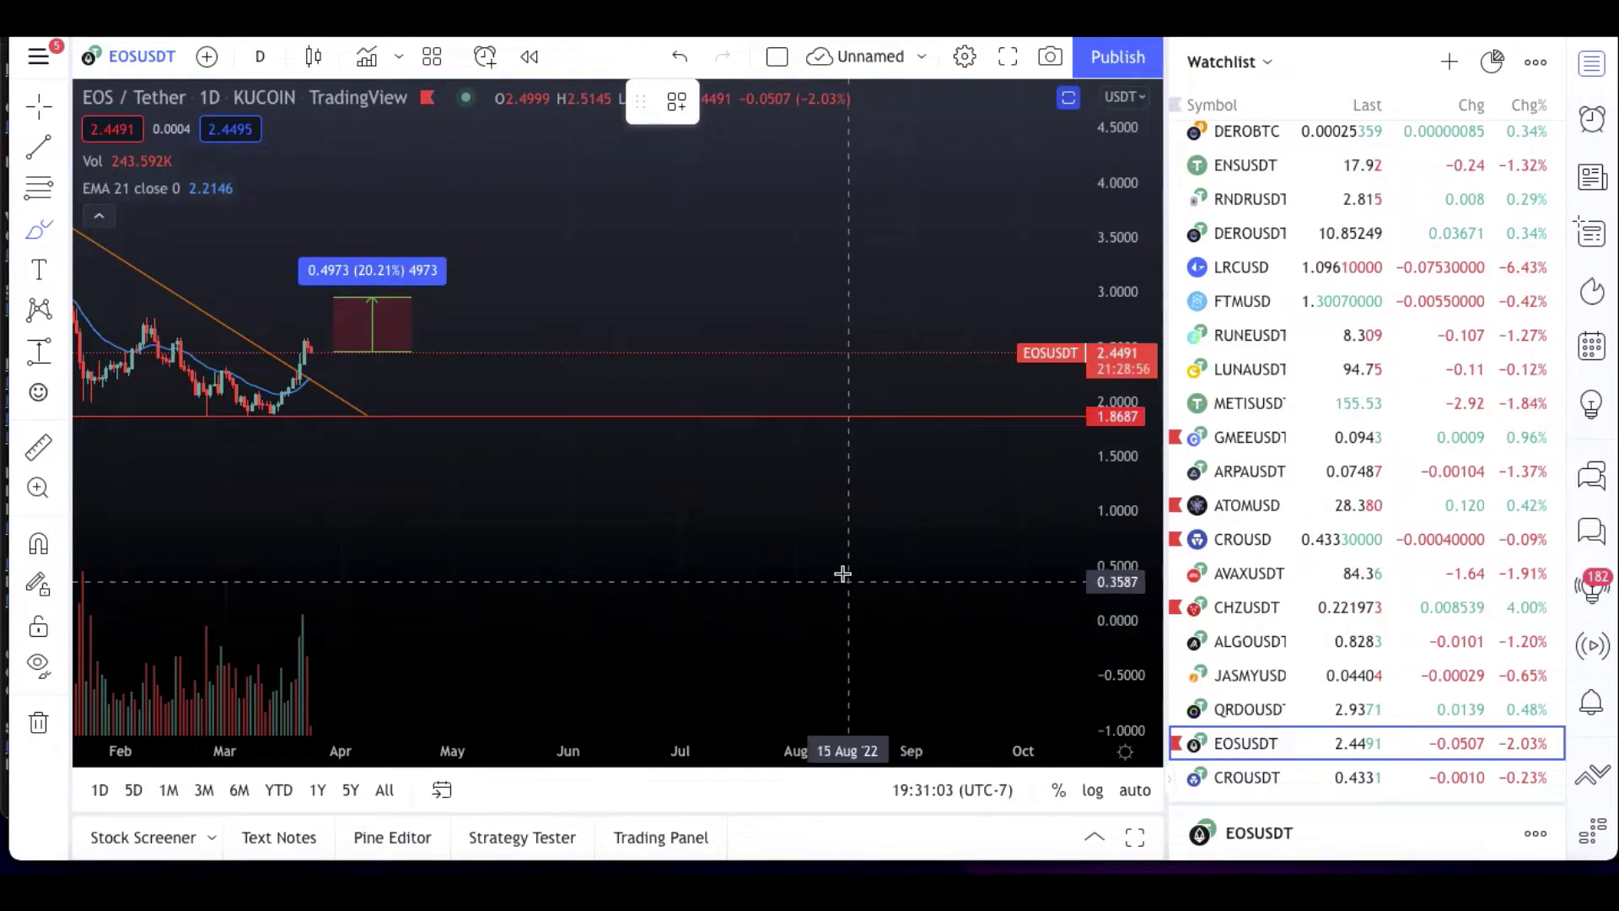
# Step: Stretch the chart vertically and remove an accidental freehand stroke below the price
pyautogui.moveTo(1156, 476); pyautogui.dragTo(1124, 373)
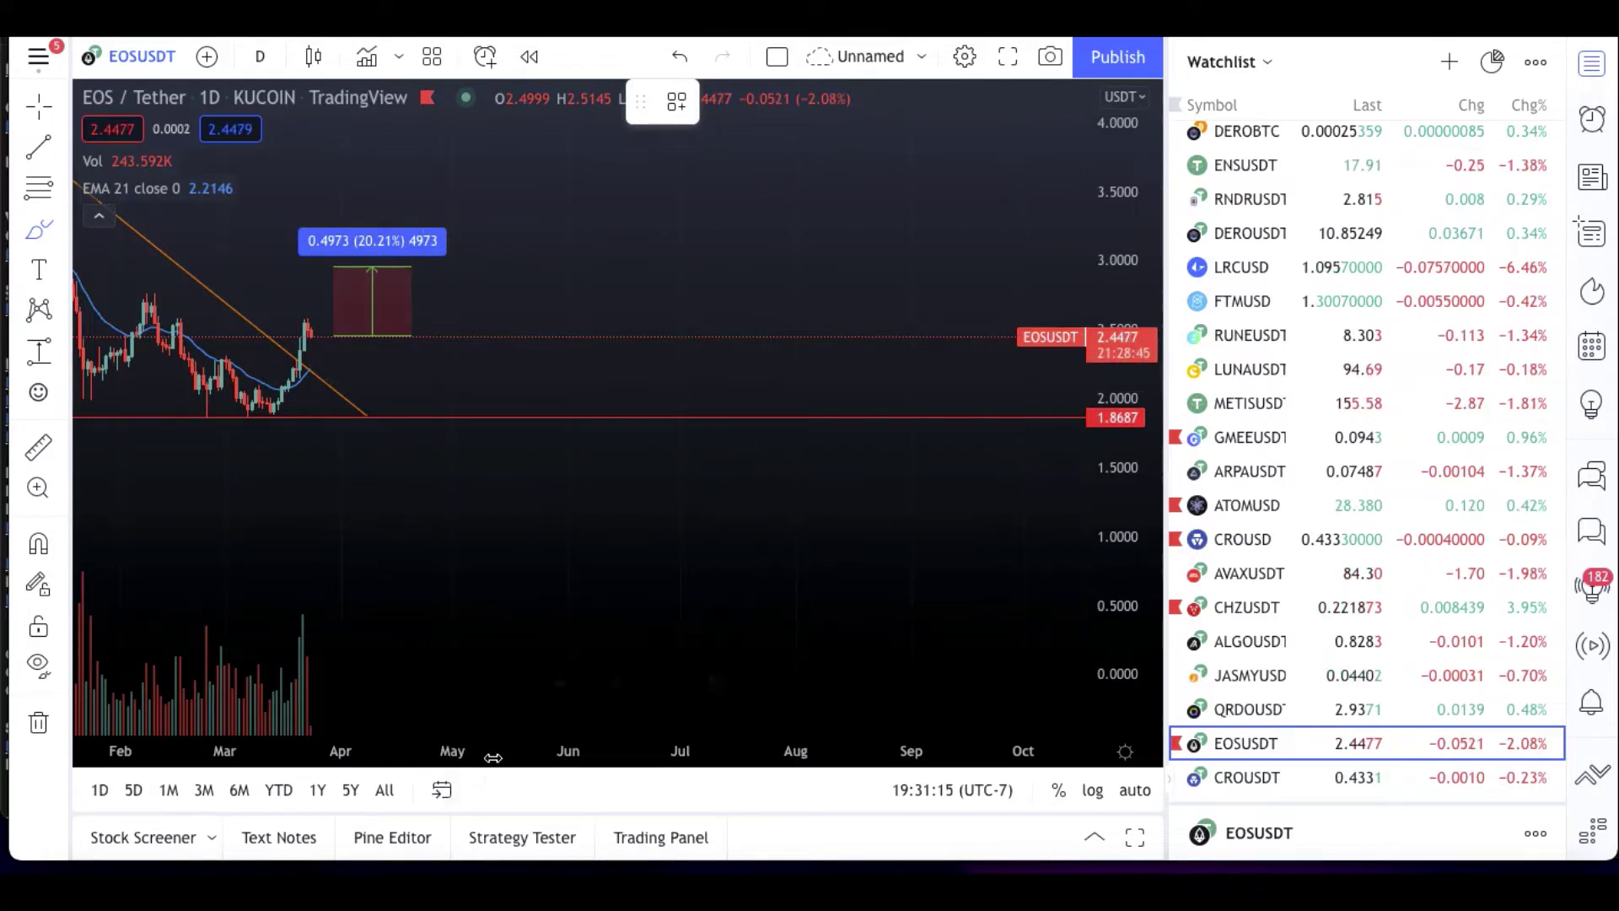
pyautogui.scroll(2, 493, 757)
pyautogui.moveTo(297, 502)
pyautogui.mouseDown()
pyautogui.moveTo(644, 477)
pyautogui.moveTo(470, 460)
pyautogui.mouseUp()
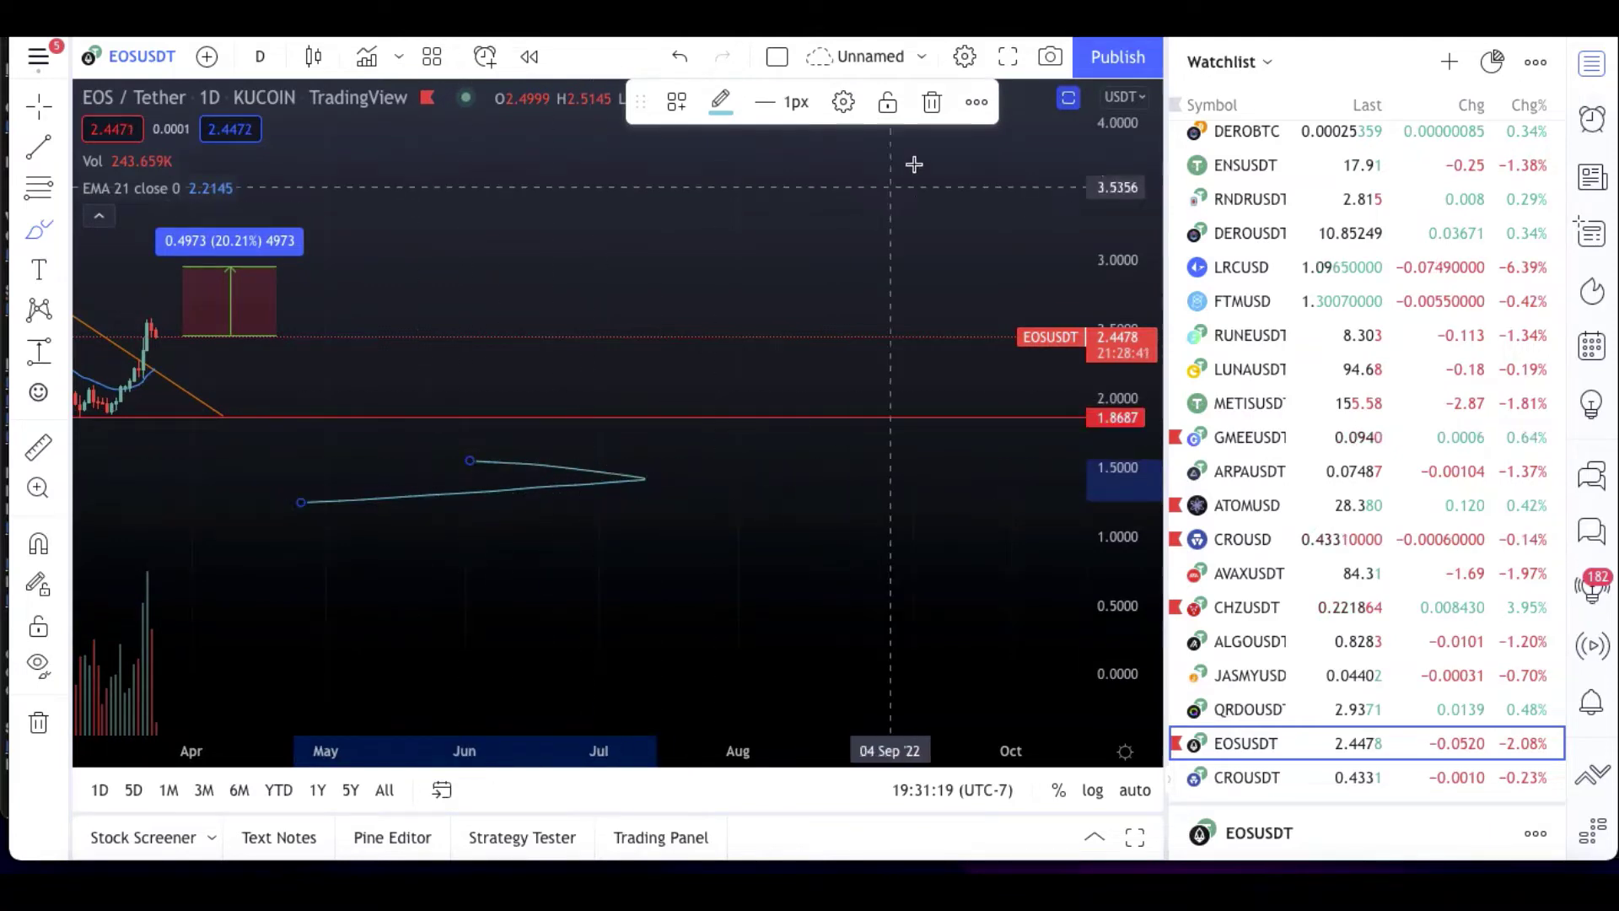
pyautogui.click(932, 102)
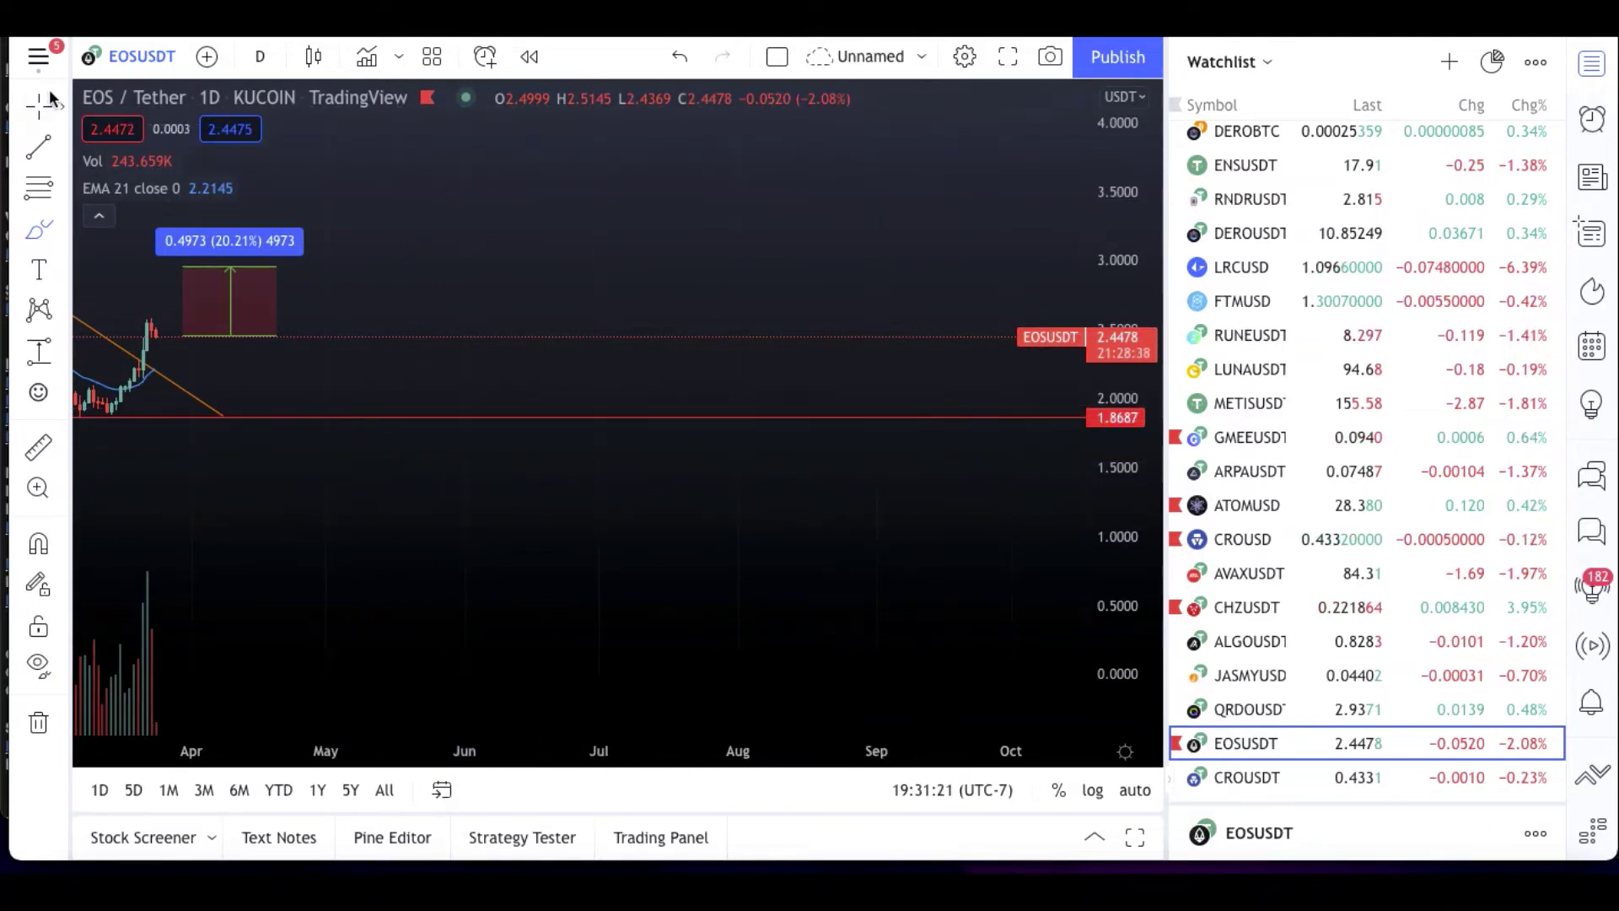
# Step: Widen the daily bars and center the trend-line breakout and measurement box
pyautogui.moveTo(166, 463); pyautogui.dragTo(587, 411)
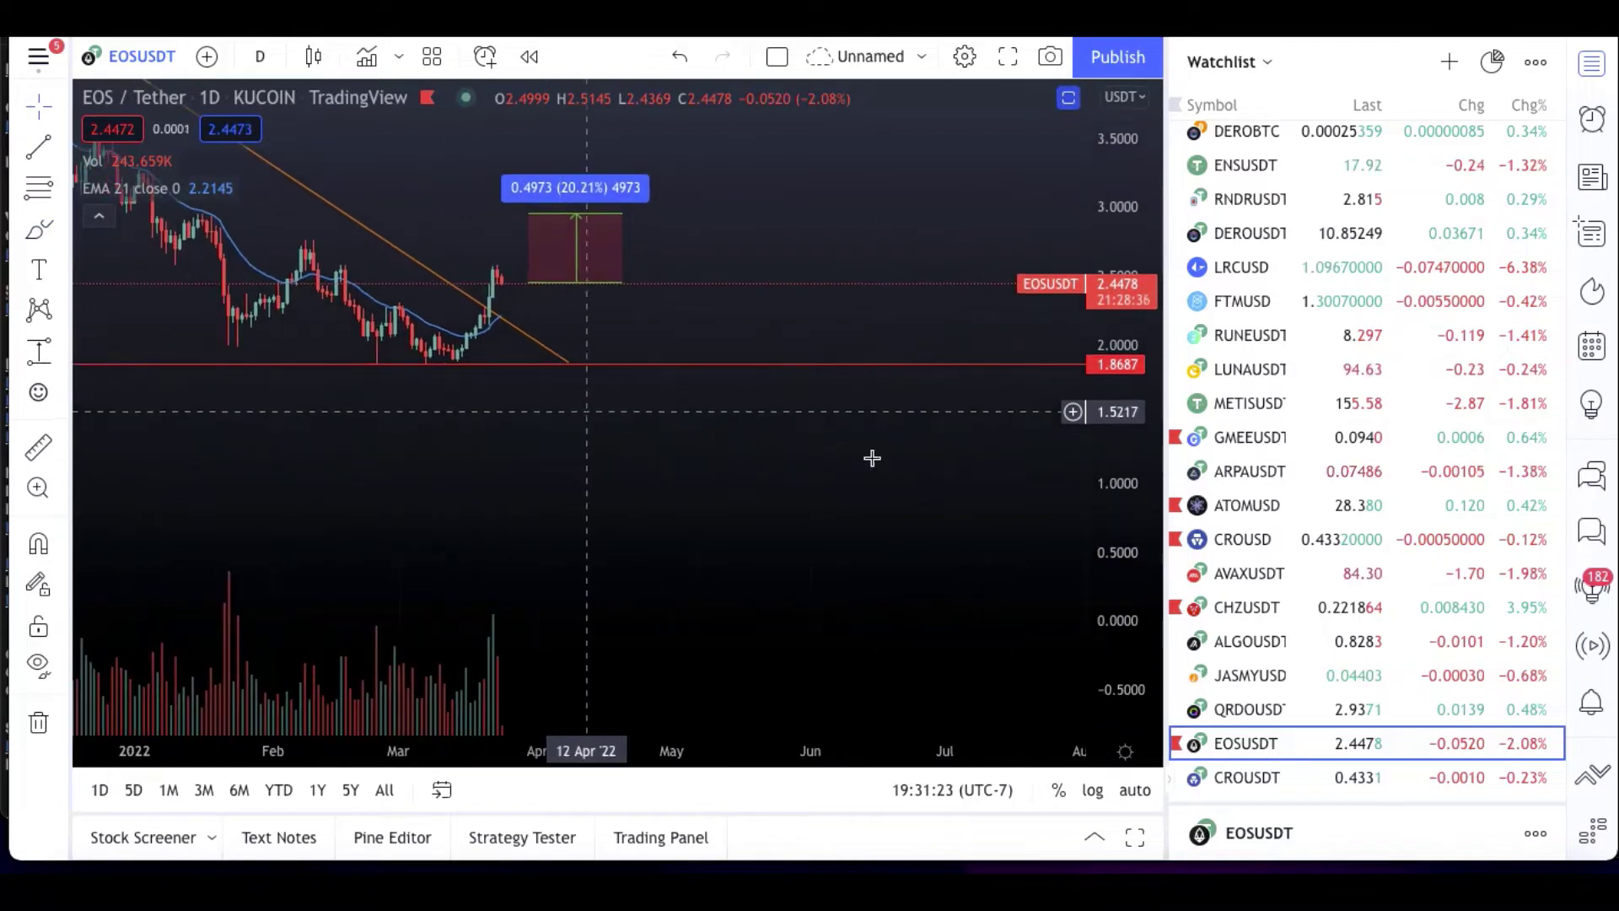
pyautogui.moveTo(1134, 524); pyautogui.dragTo(1129, 460)
pyautogui.moveTo(564, 486); pyautogui.dragTo(513, 633)
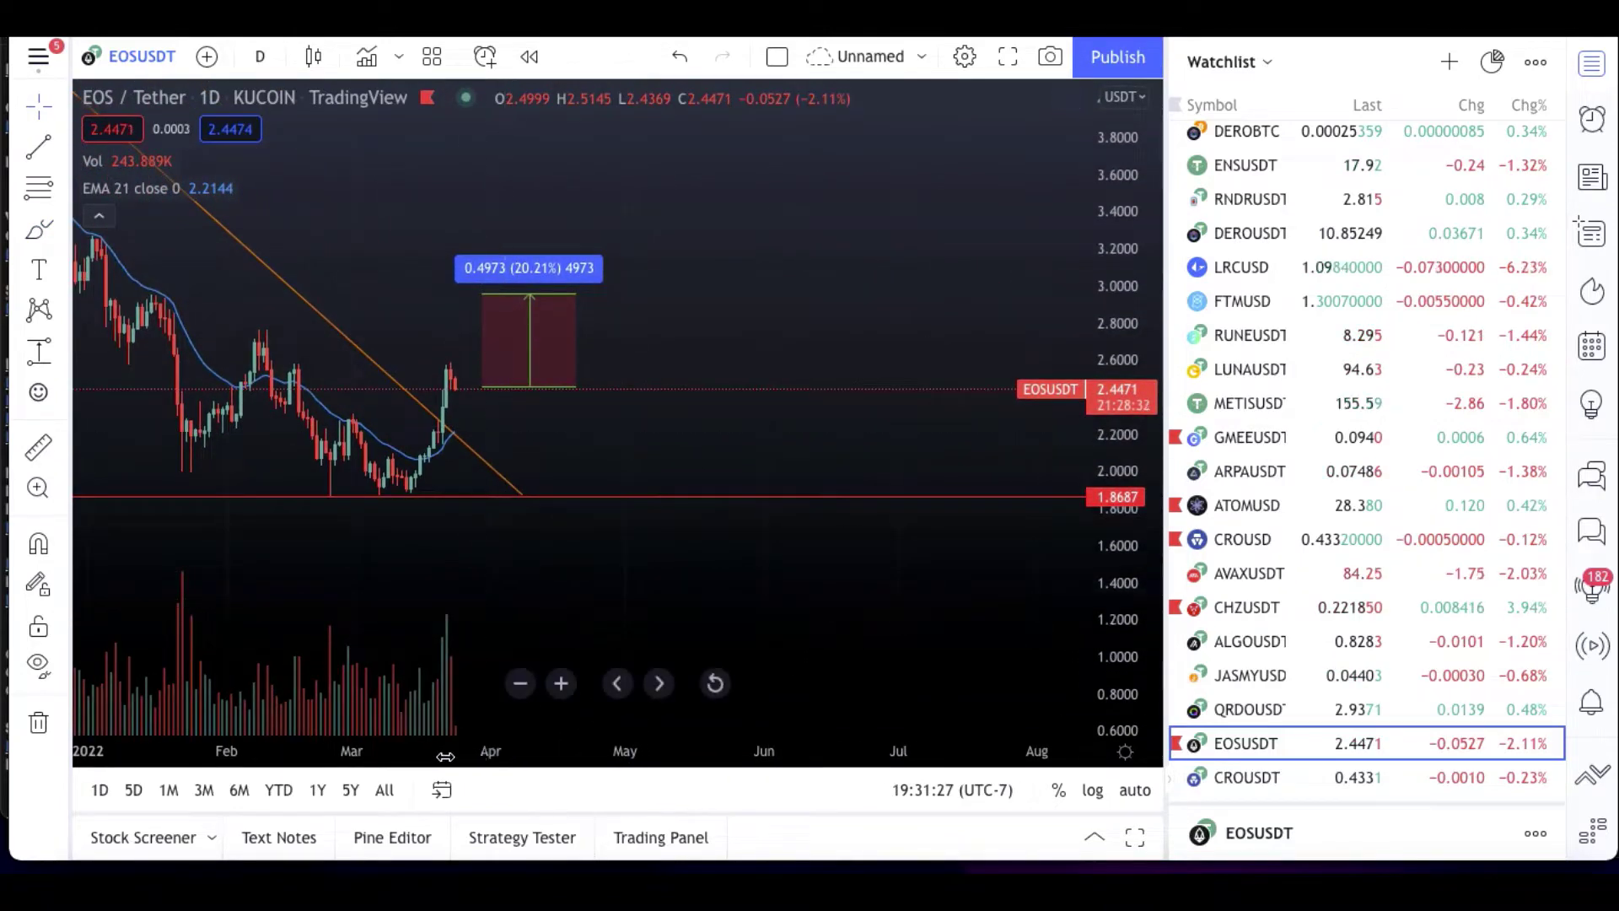
pyautogui.moveTo(445, 756); pyautogui.dragTo(355, 757)
pyautogui.moveTo(287, 537); pyautogui.dragTo(335, 540)
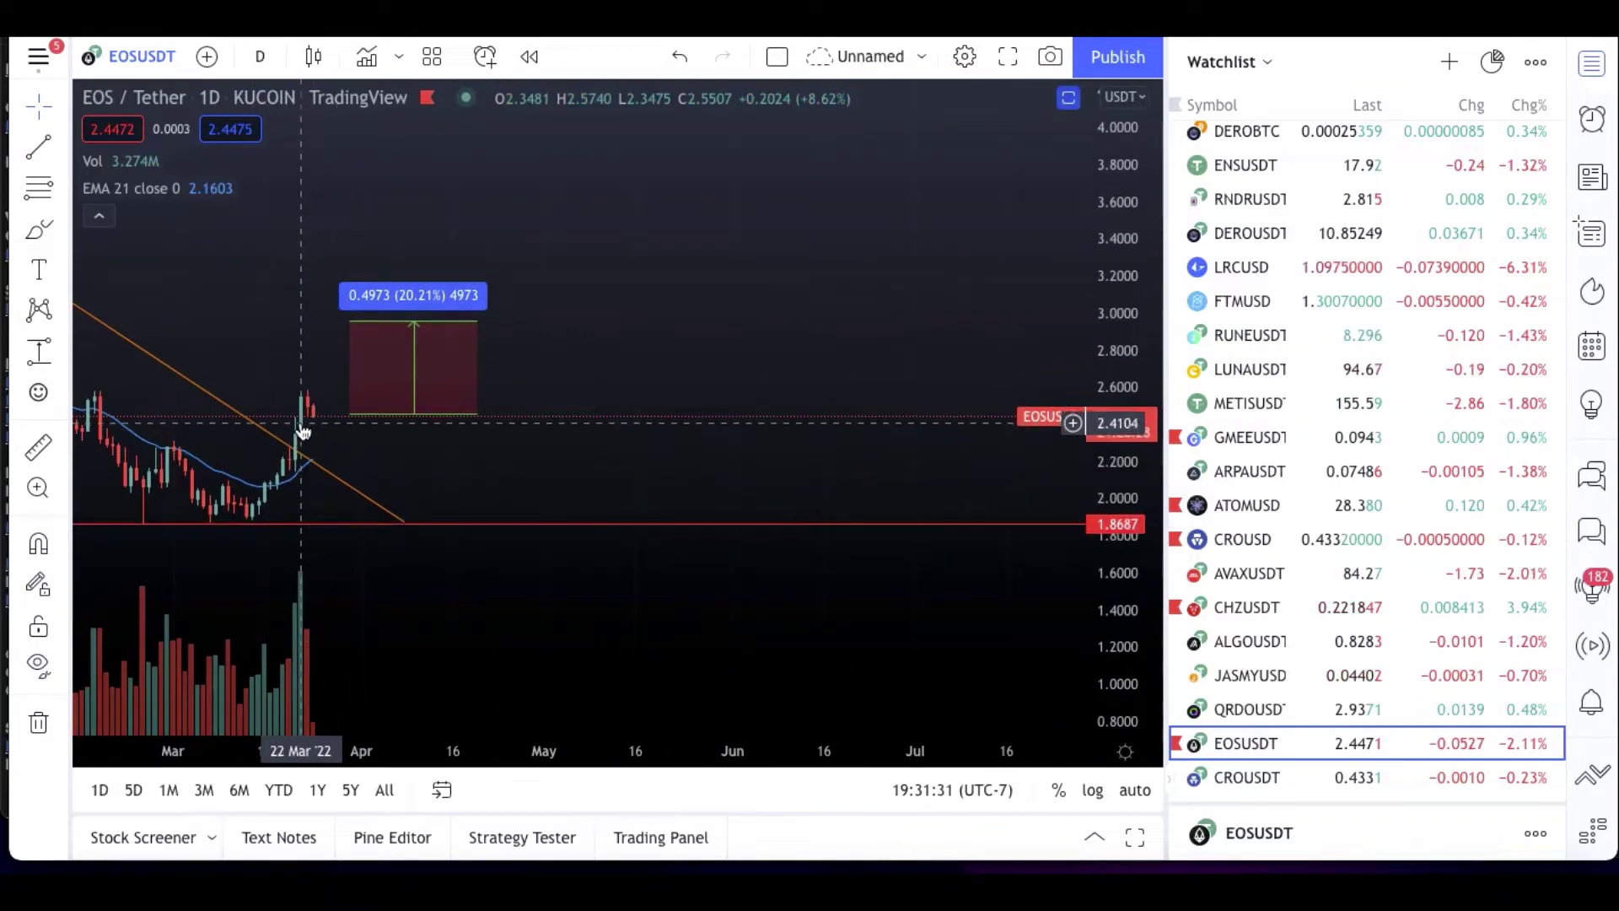
pyautogui.moveTo(390, 754); pyautogui.dragTo(334, 751)
pyautogui.moveTo(330, 511); pyautogui.dragTo(438, 431)
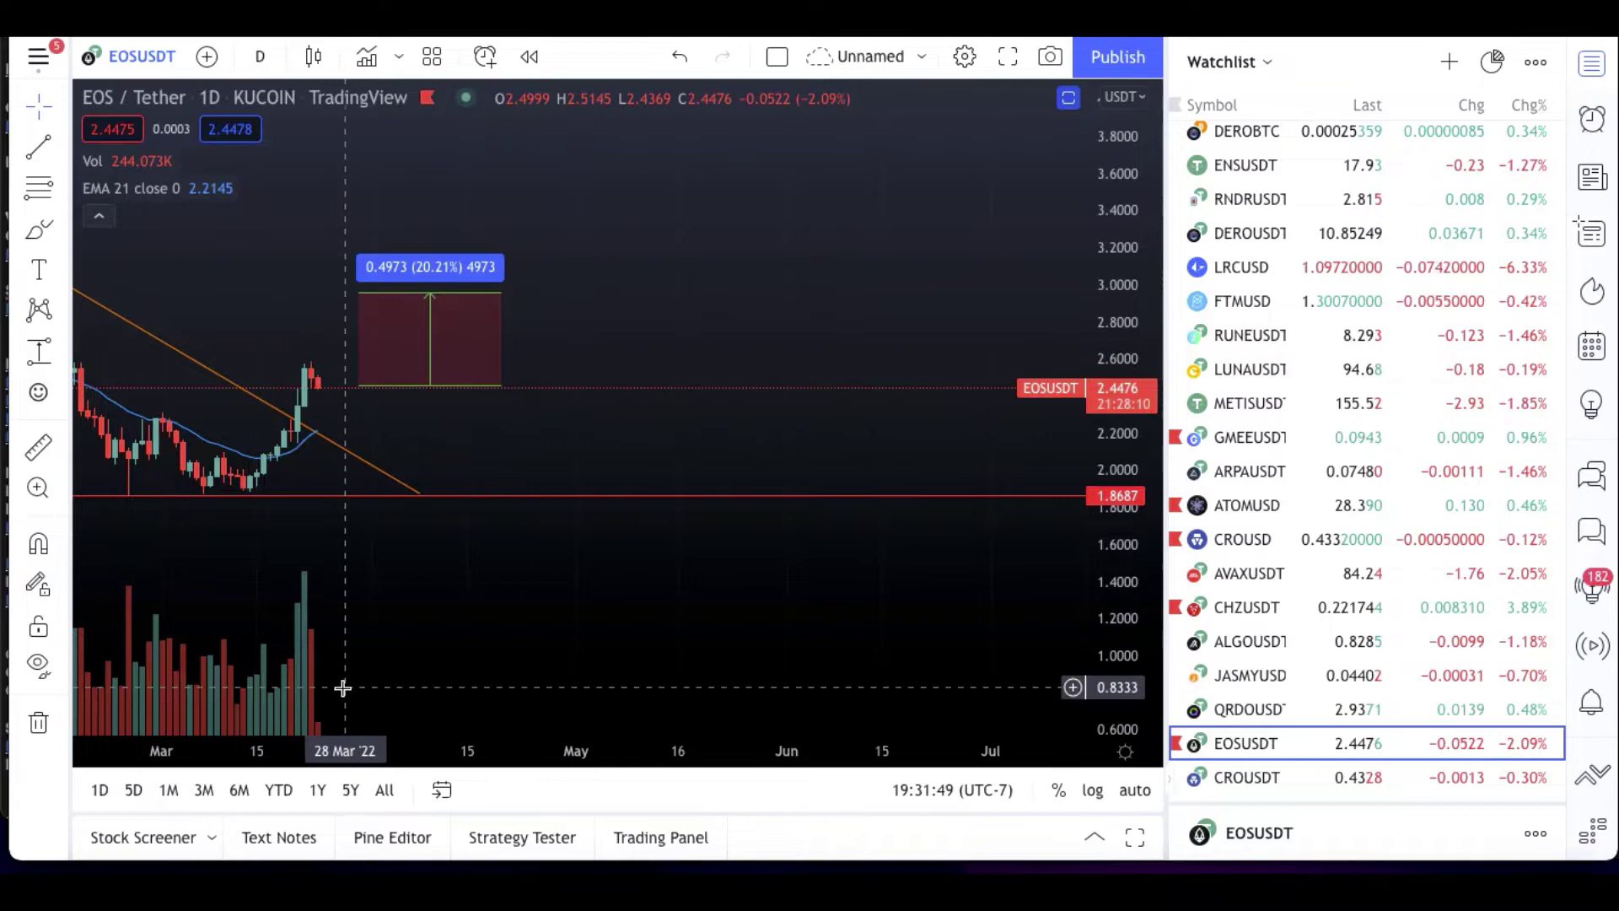
# Step: Zoom out to show October through July, with prices fitted from 0 to 4.5
pyautogui.moveTo(276, 761); pyautogui.dragTo(499, 759)
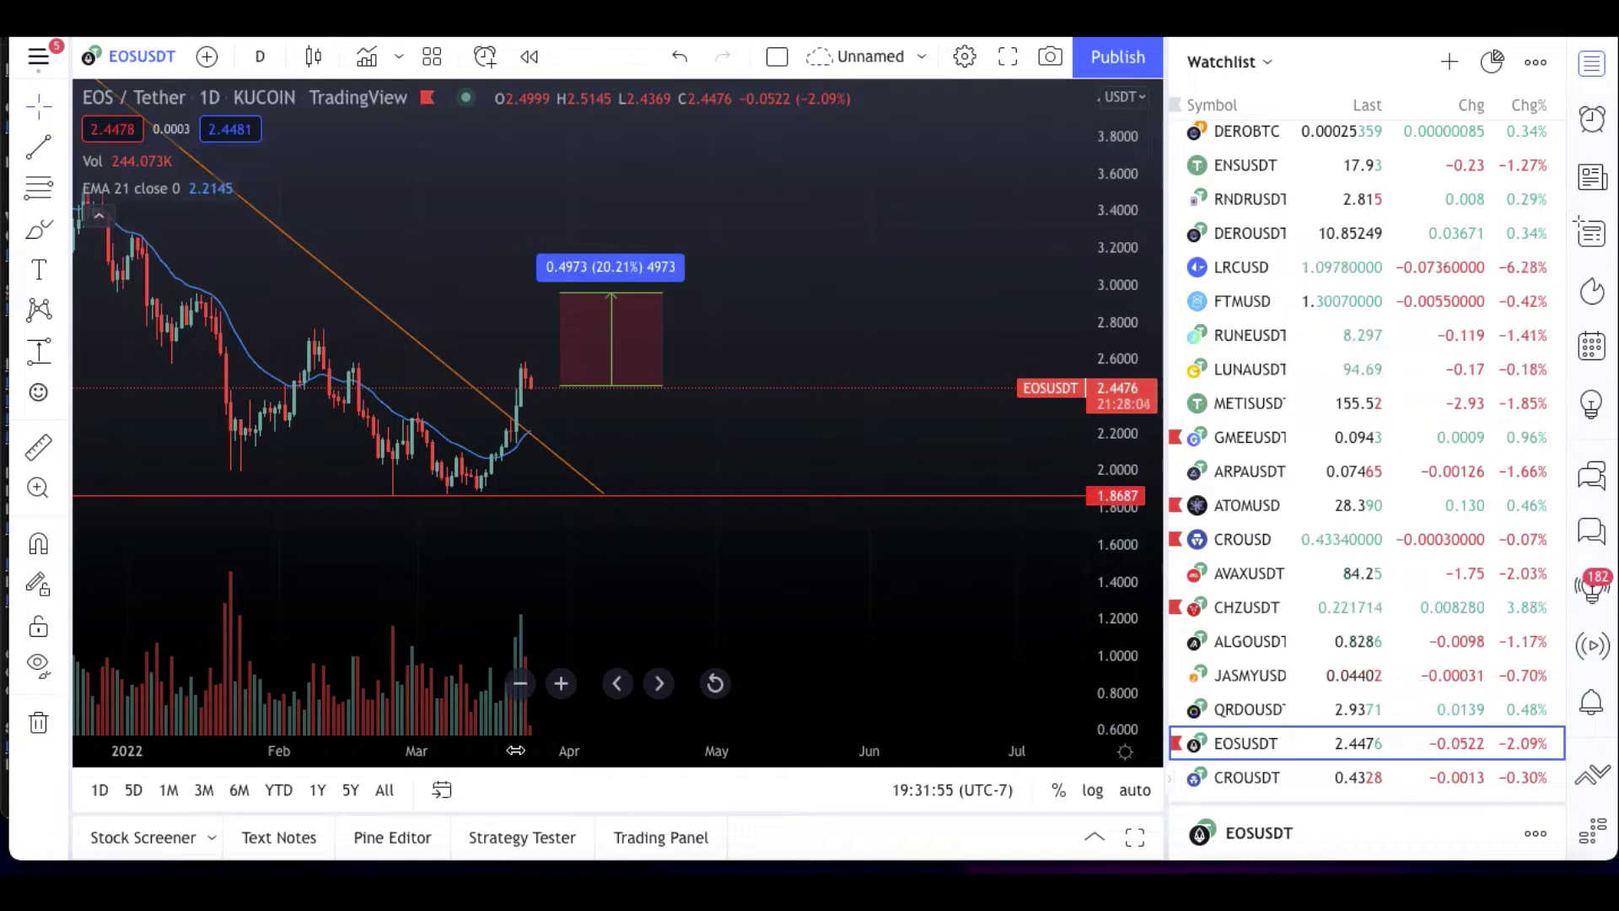
pyautogui.moveTo(1147, 322); pyautogui.dragTo(1147, 396)
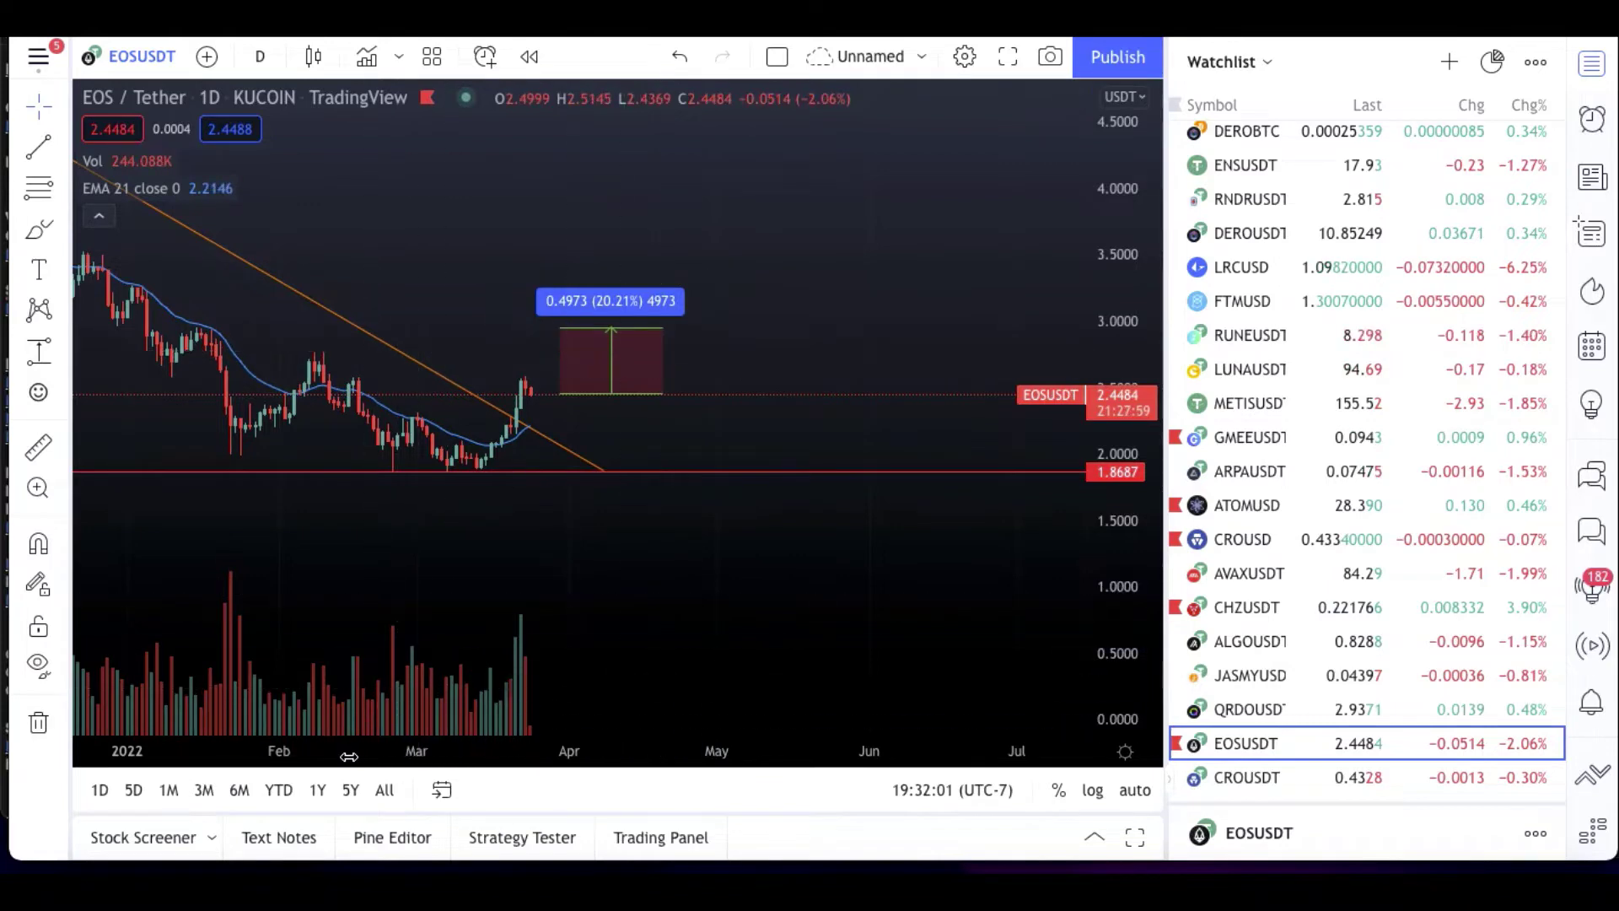
pyautogui.moveTo(348, 757); pyautogui.dragTo(599, 753)
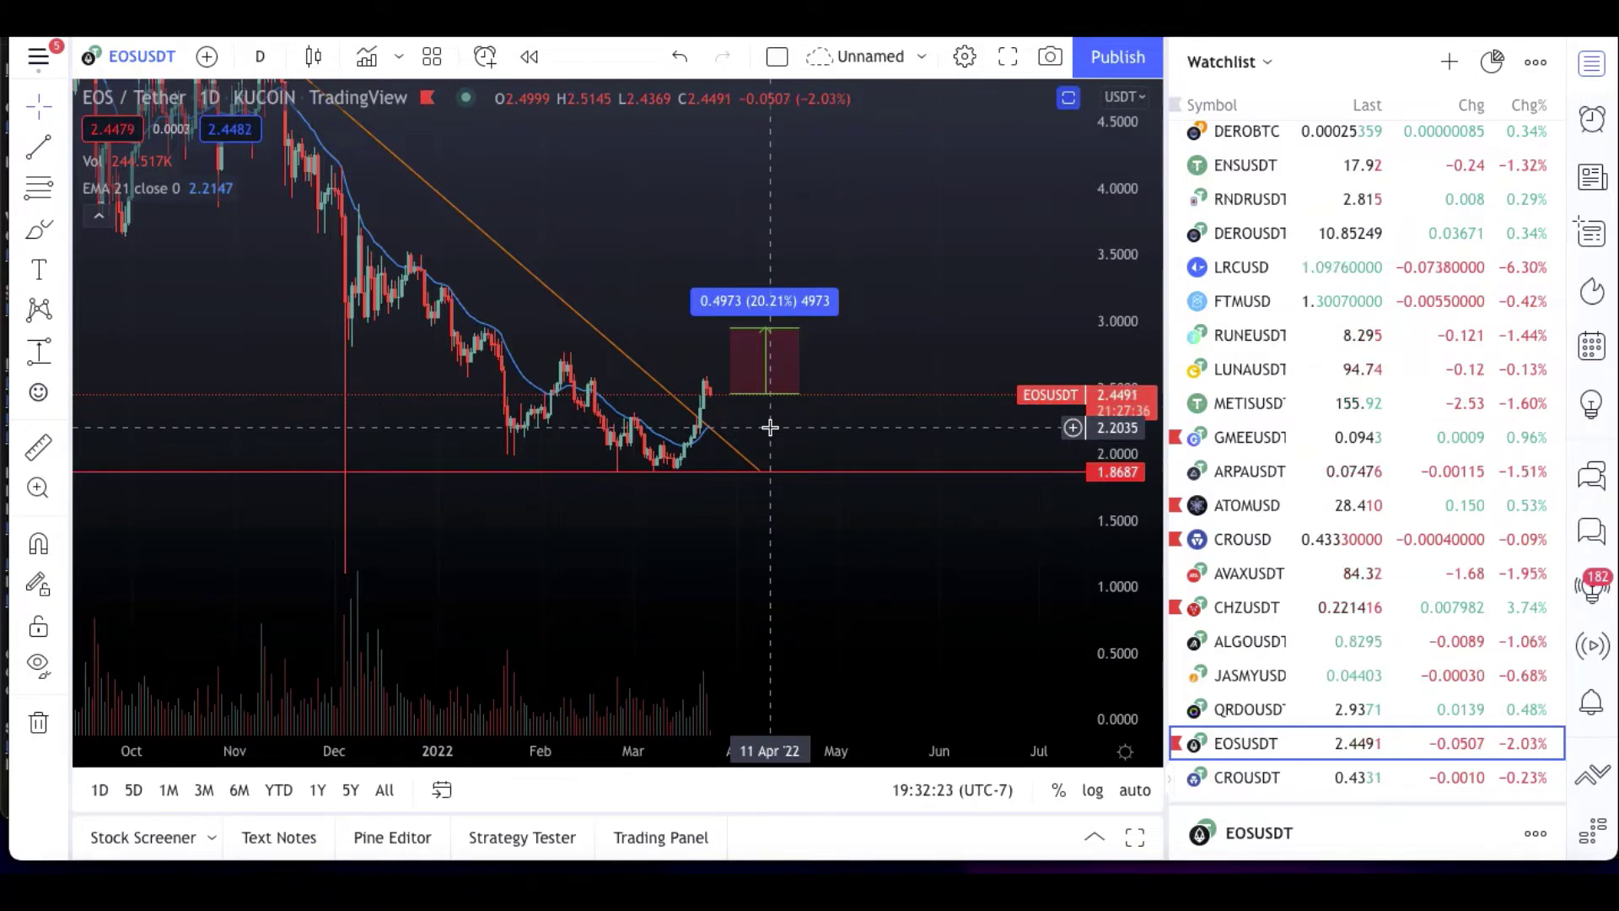
pyautogui.moveTo(979, 650)
pyautogui.mouseDown()
pyautogui.moveTo(970, 606)
pyautogui.moveTo(965, 650)
pyautogui.mouseUp()
pyautogui.moveTo(160, 170)
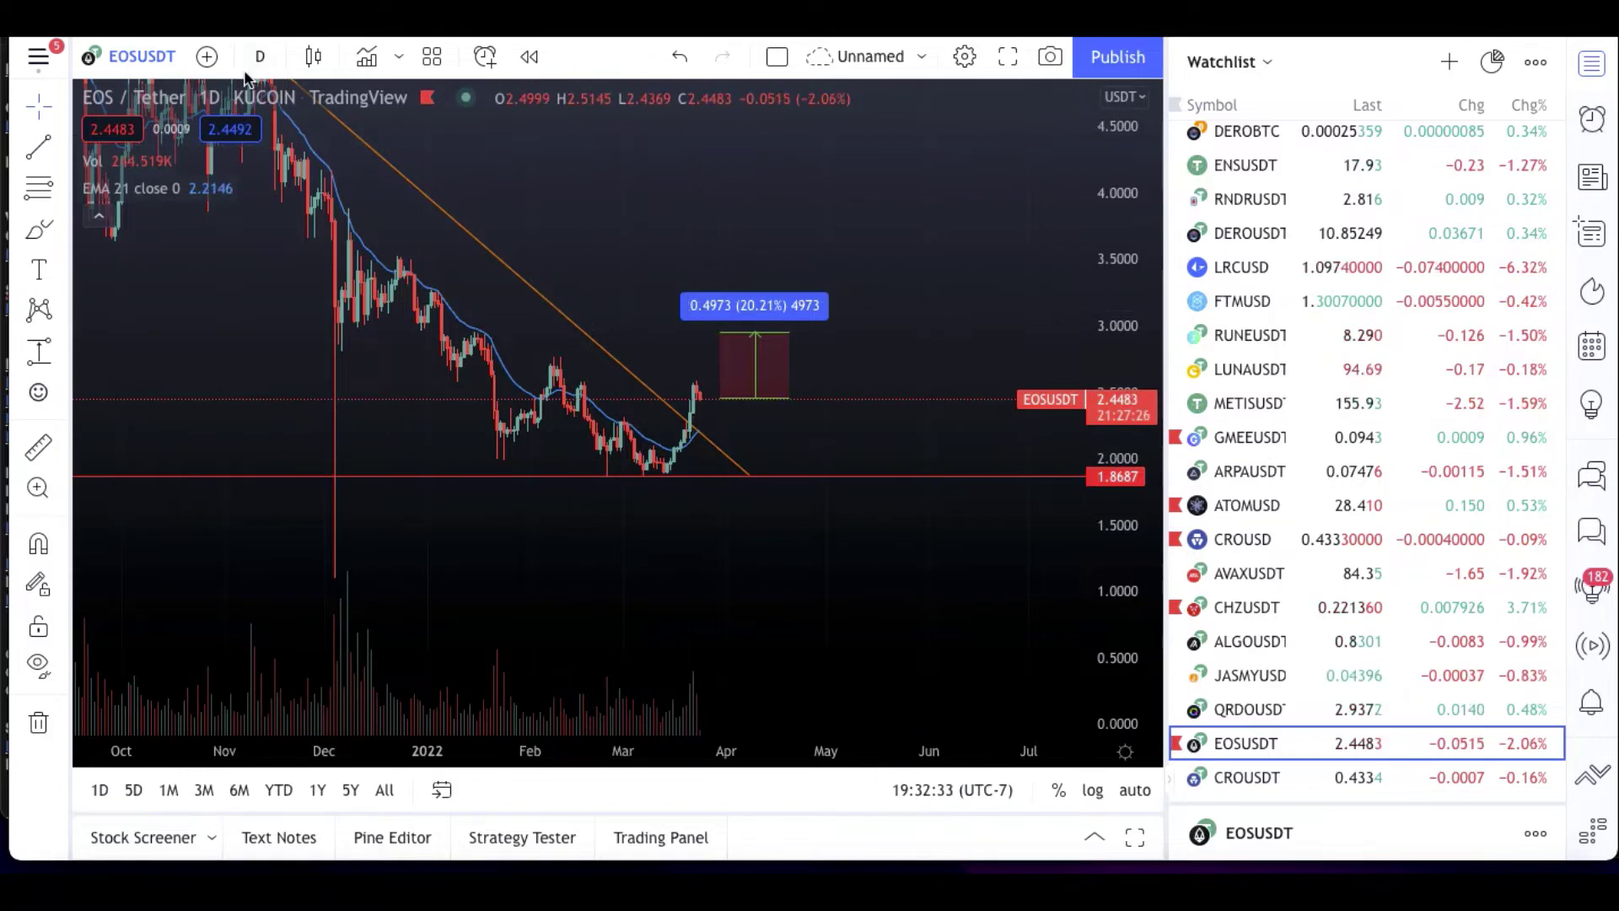
# Step: Add the MACD and Stochastic RSI indicators, then delete the duplicate Stoch RSI pane
pyautogui.click(317, 57)
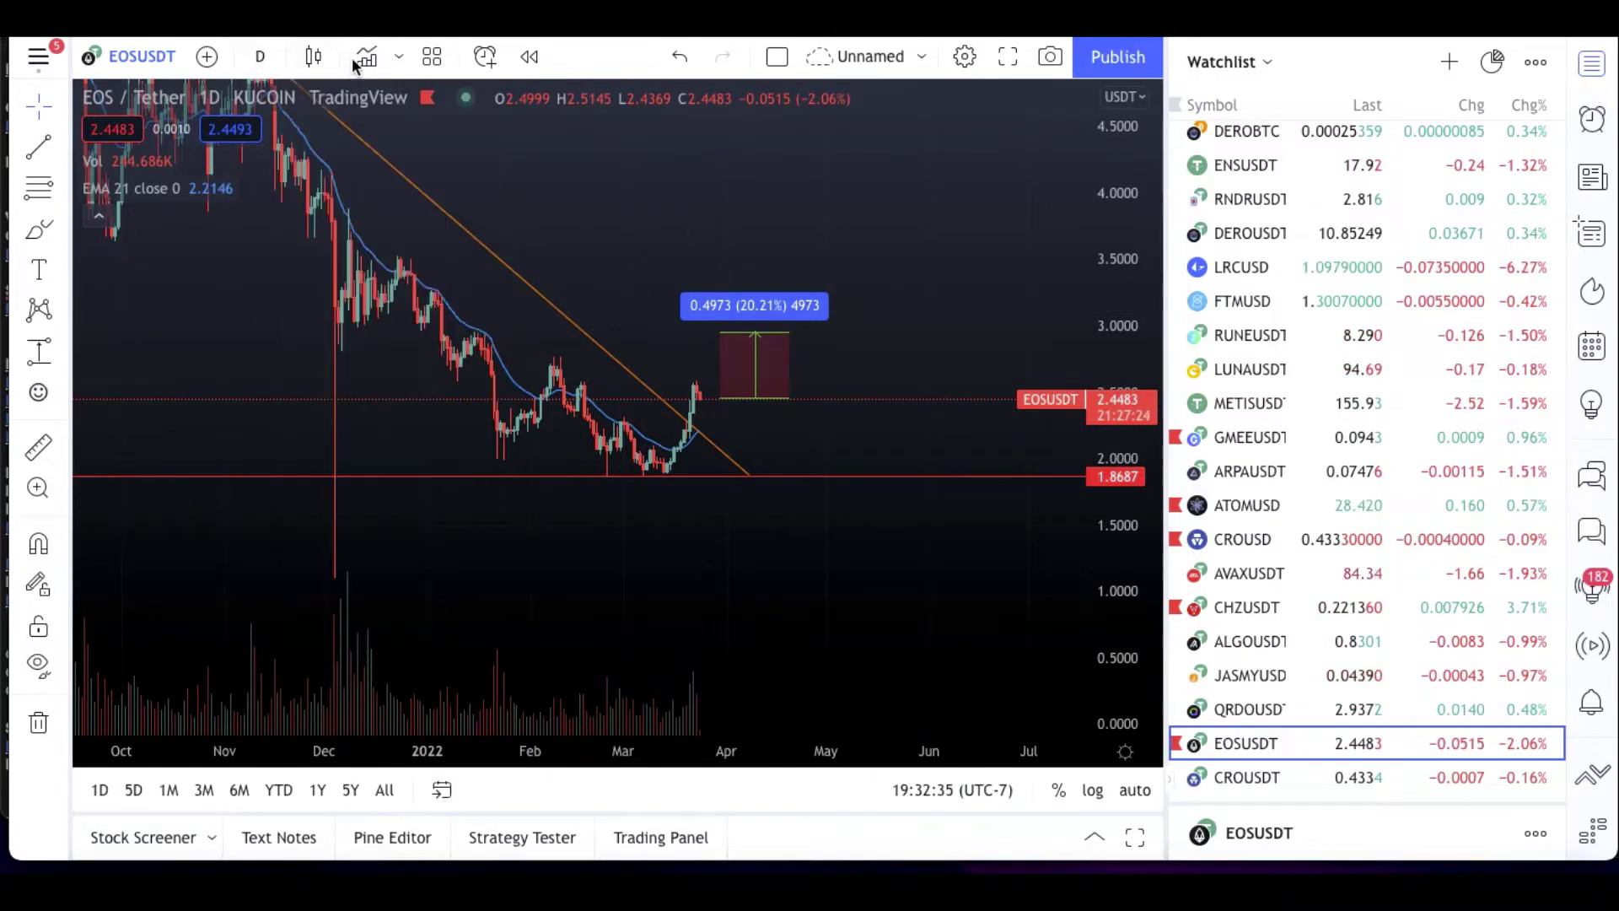
pyautogui.click(366, 56)
pyautogui.write('mac')
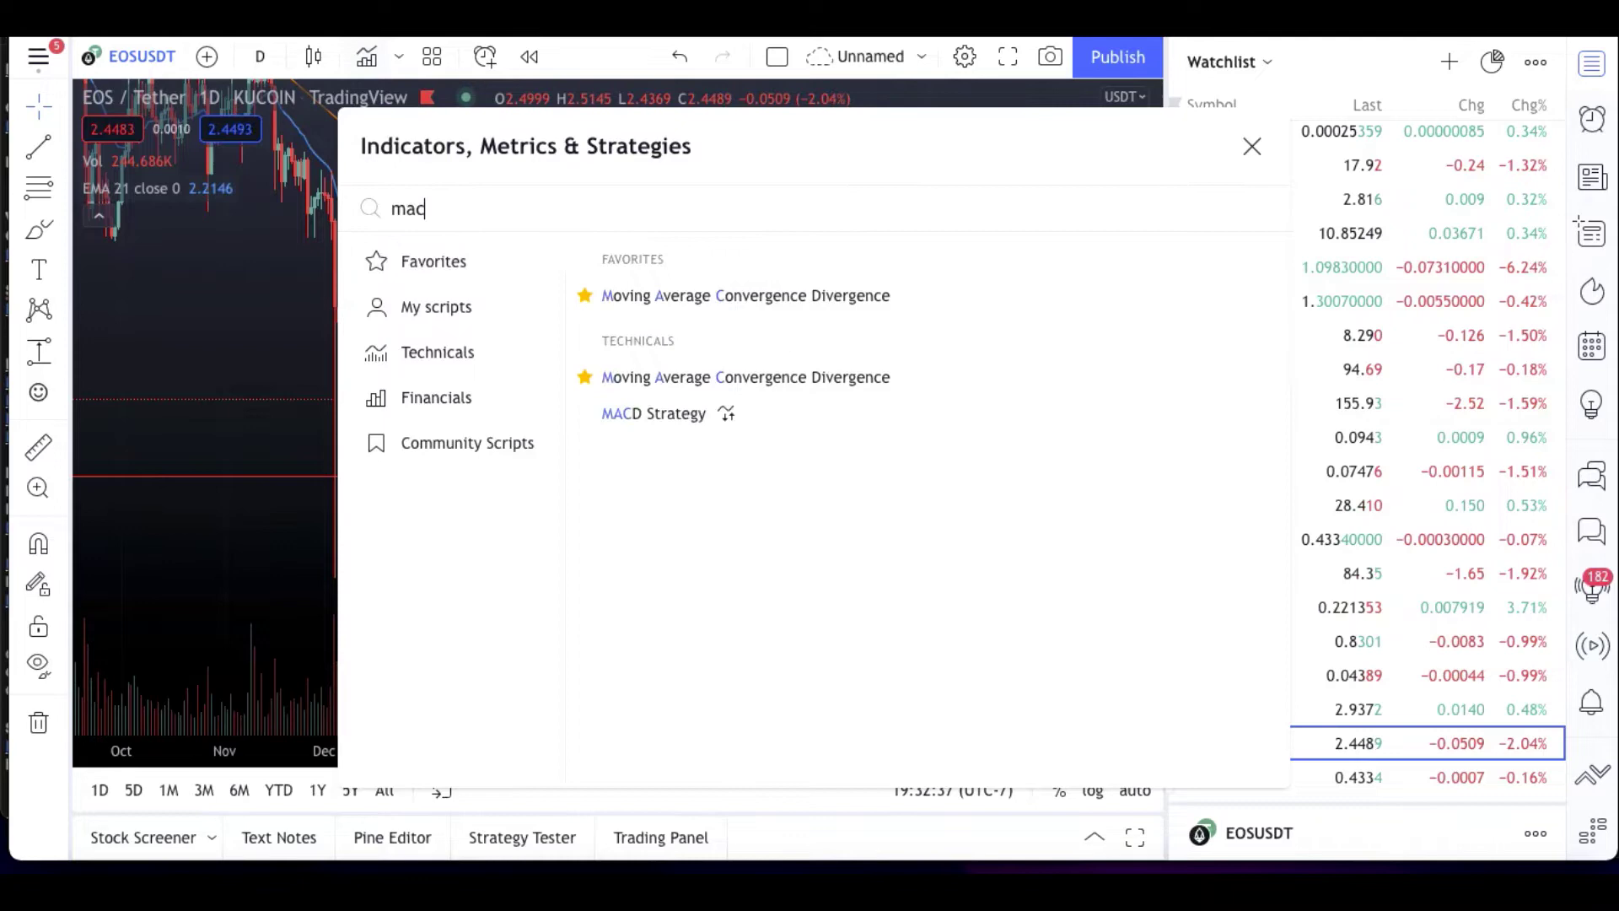
pyautogui.press('BackSpace')
pyautogui.press('BackSpace')
pyautogui.press('BackSpace')
pyautogui.write('sto')
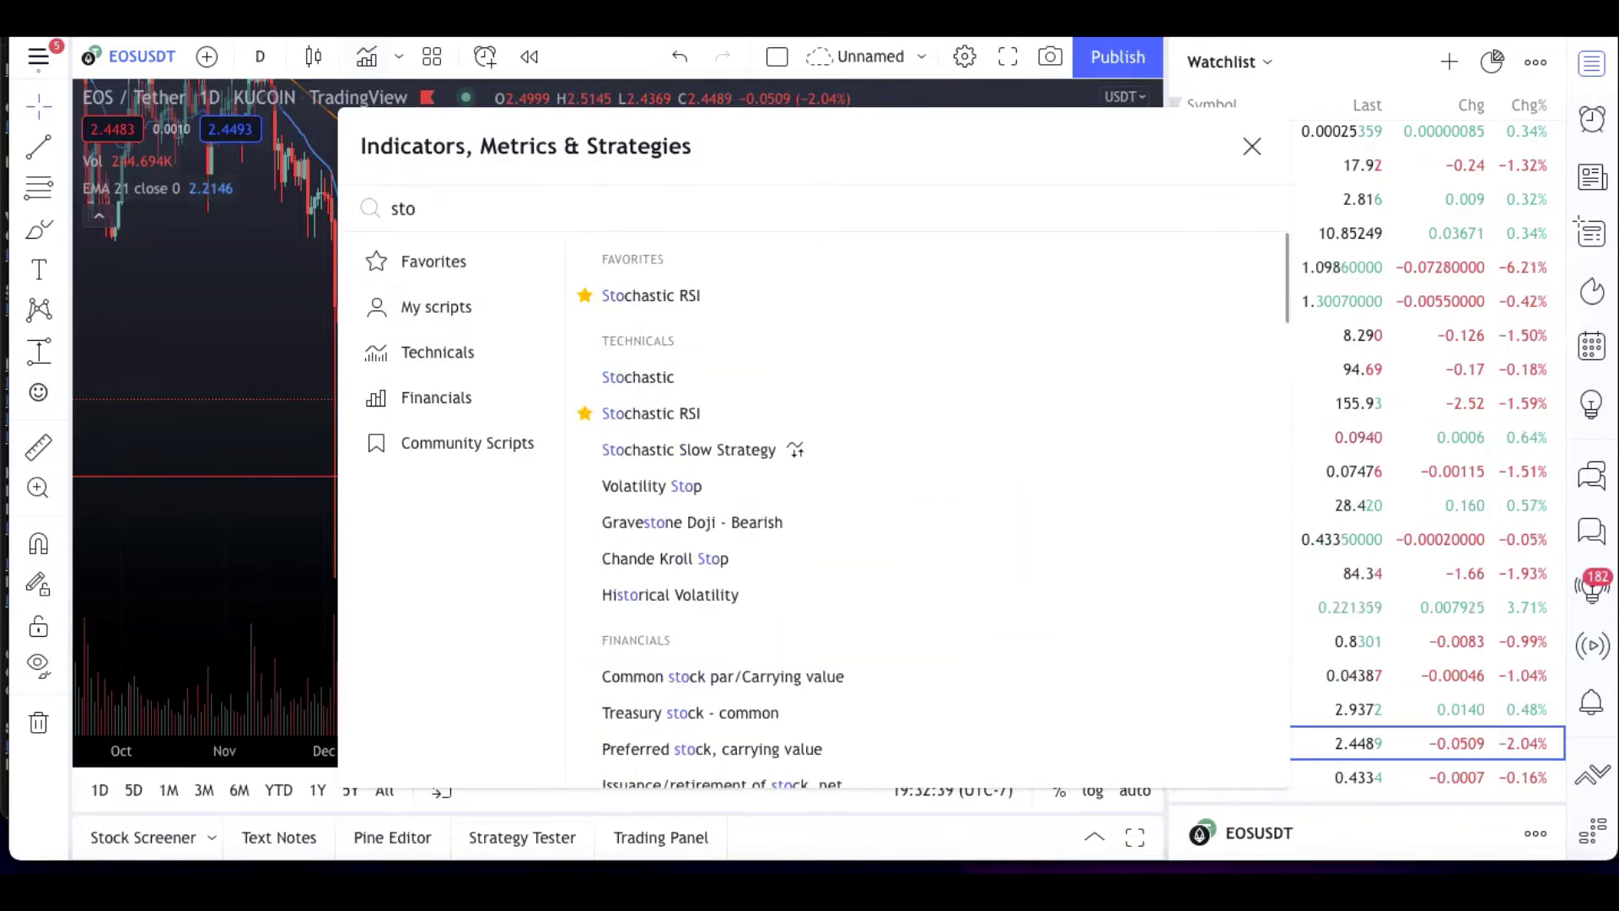
pyautogui.click(680, 299)
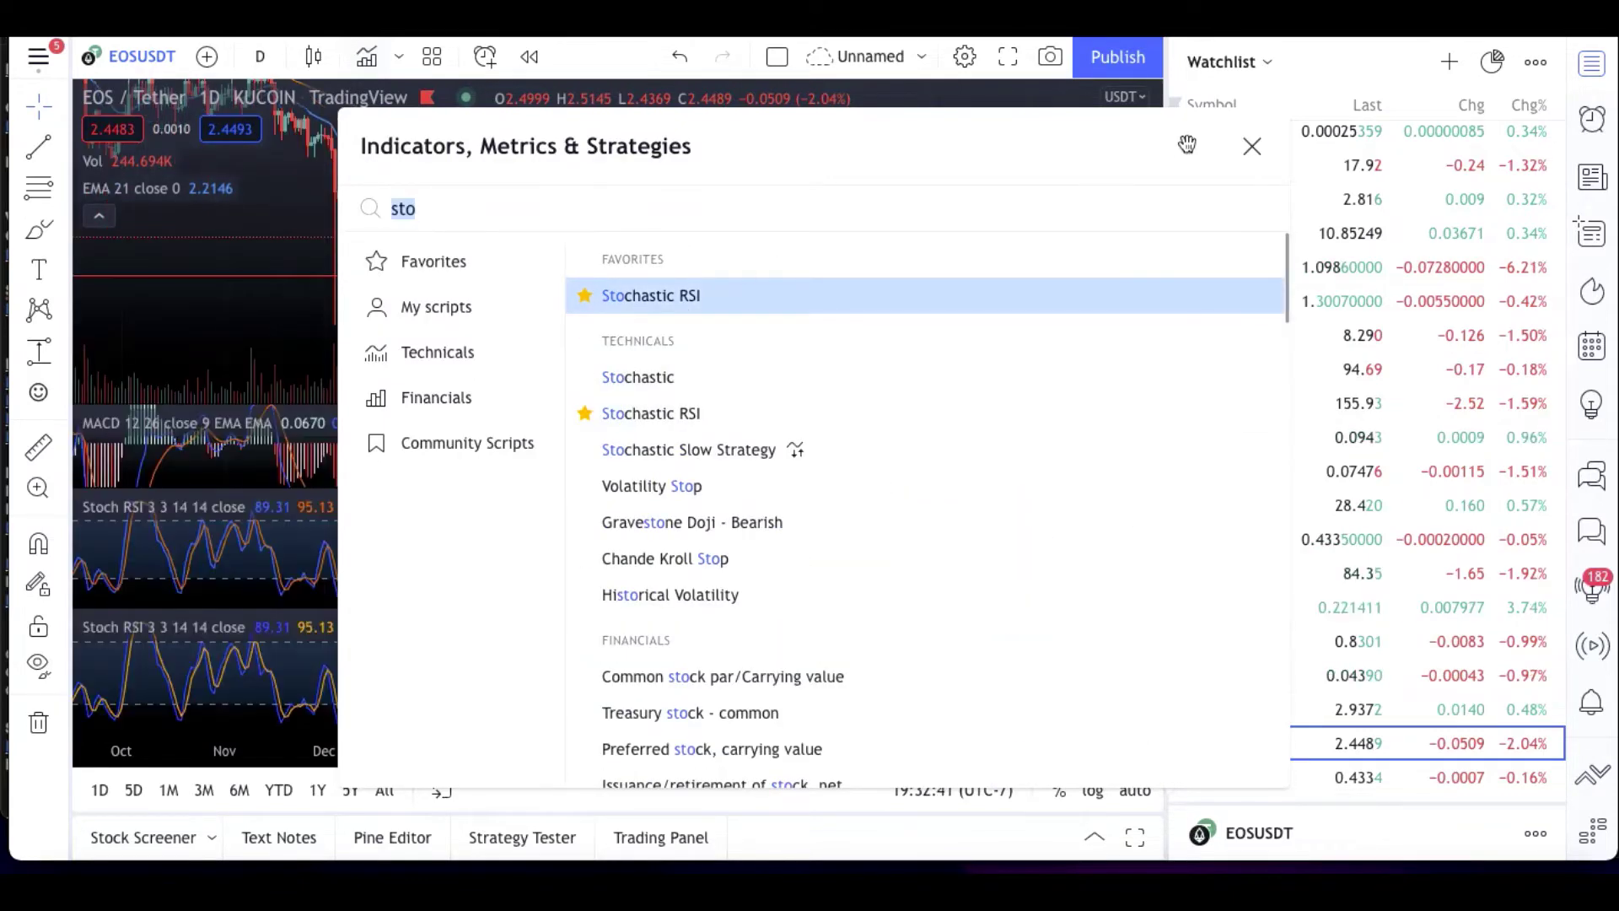
pyautogui.click(1252, 148)
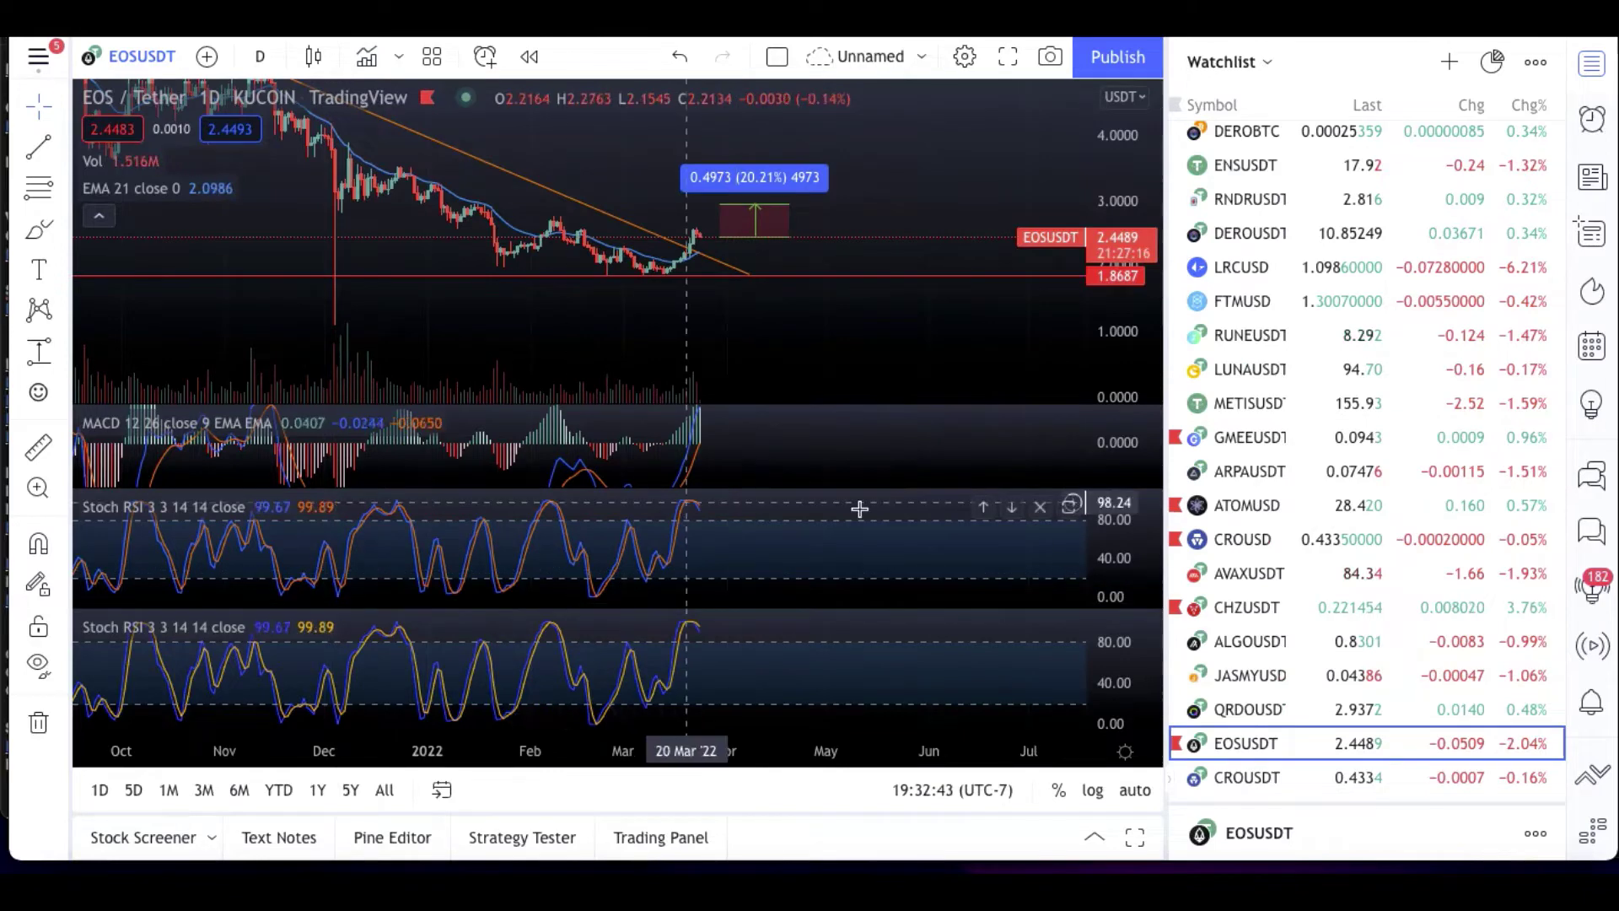
pyautogui.click(1042, 508)
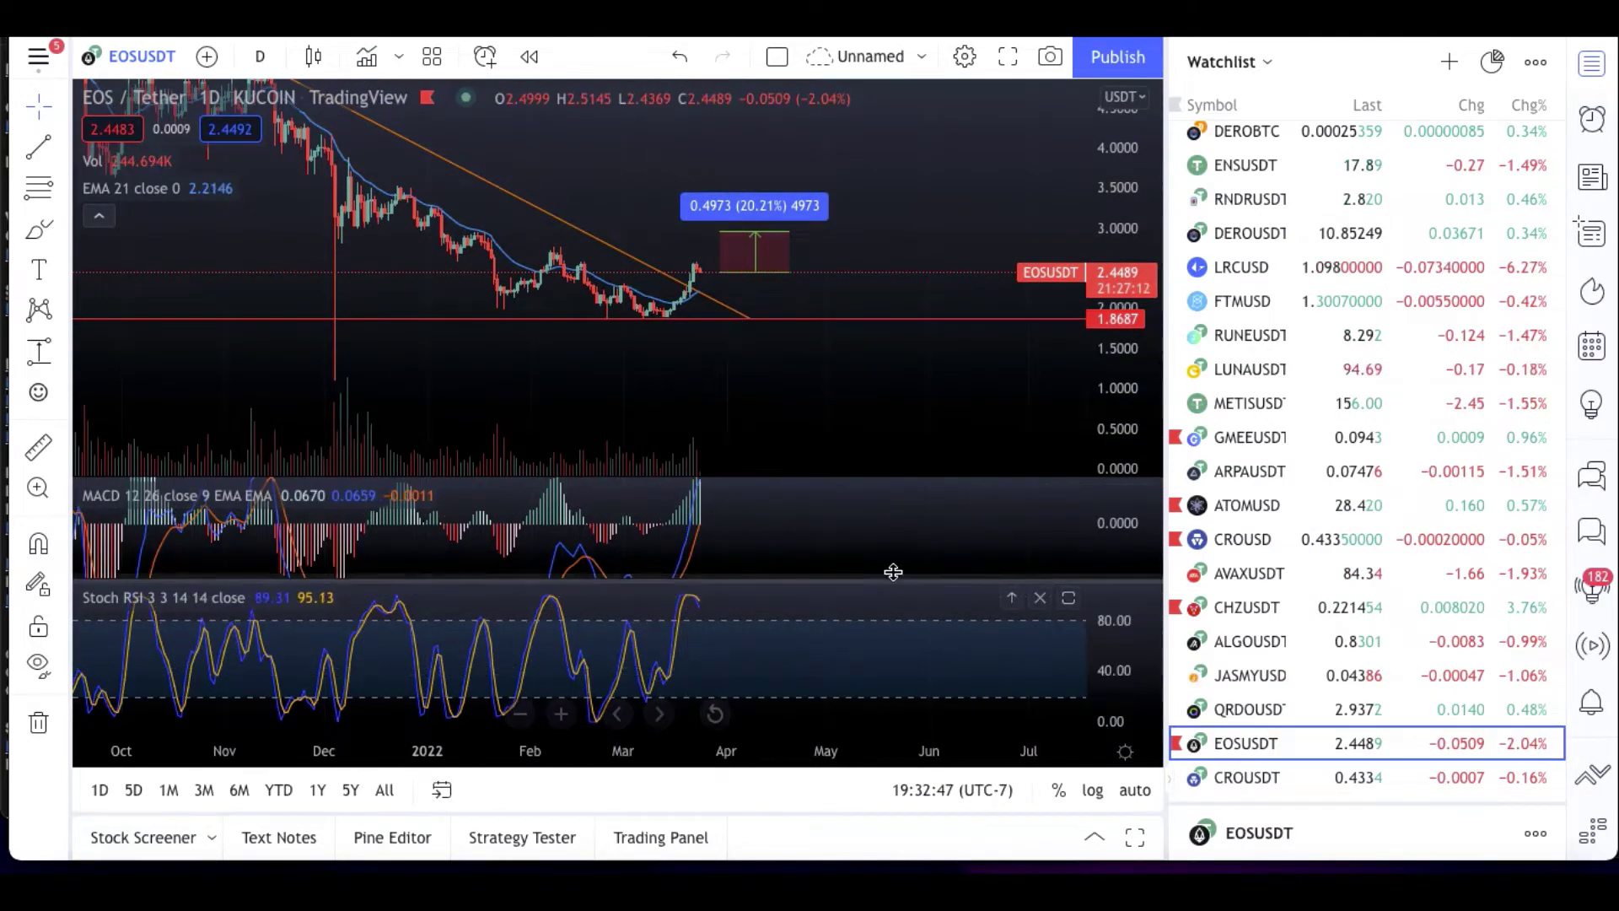
# Step: Compress the MACD pane's scale so its lines fit, and pan the price chart onto recent candles
pyautogui.moveTo(1103, 517); pyautogui.dragTo(1108, 547)
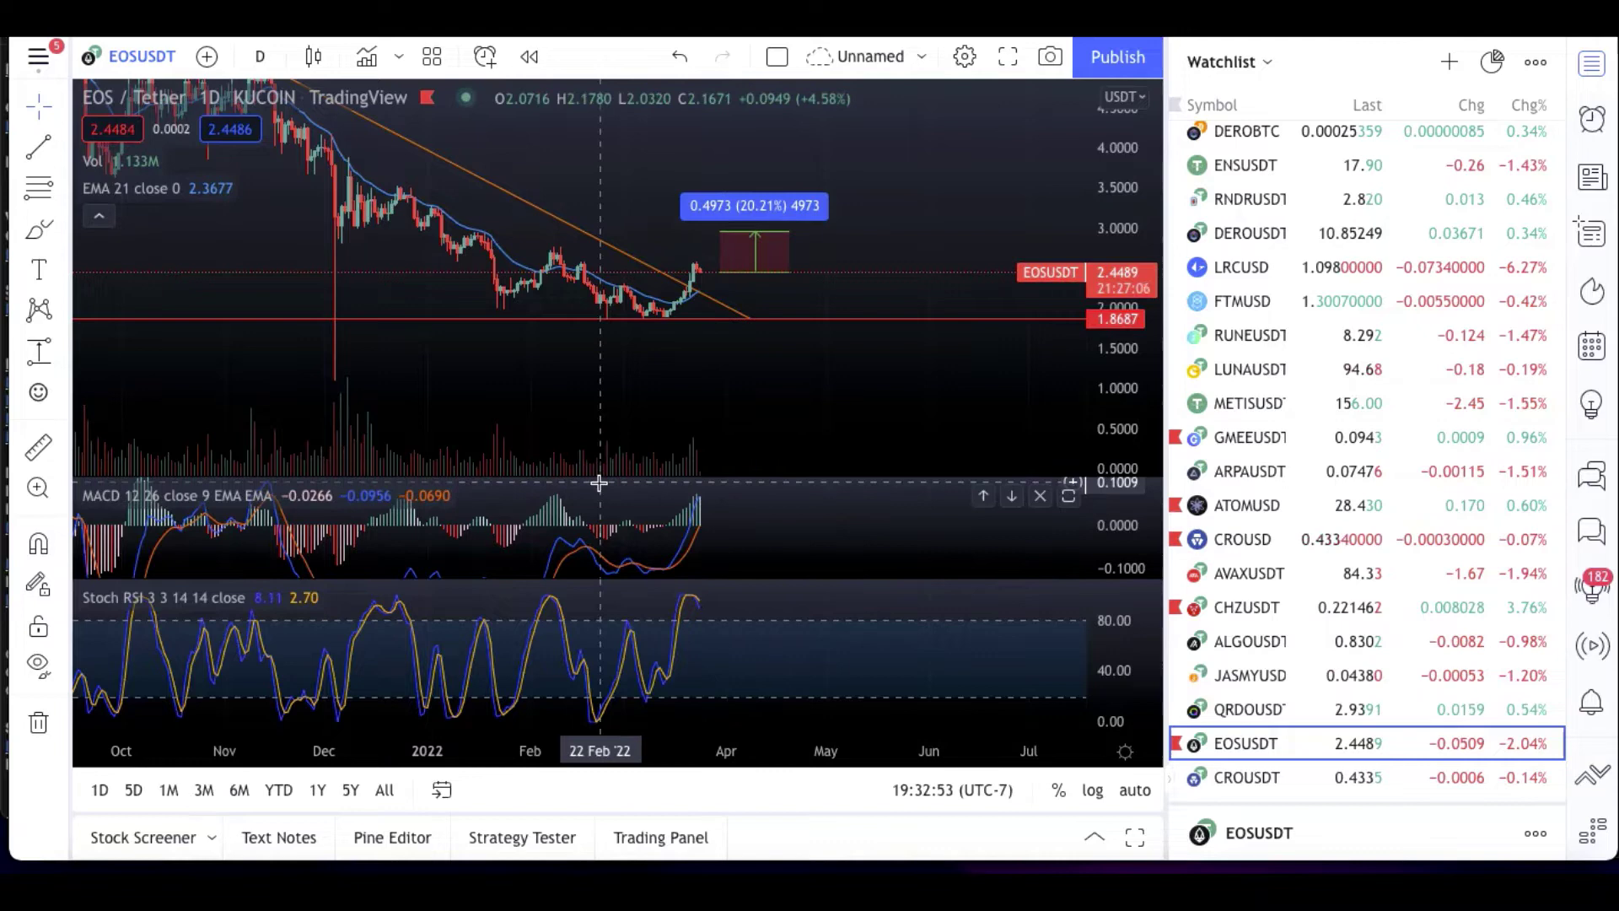
pyautogui.moveTo(759, 397); pyautogui.dragTo(692, 409)
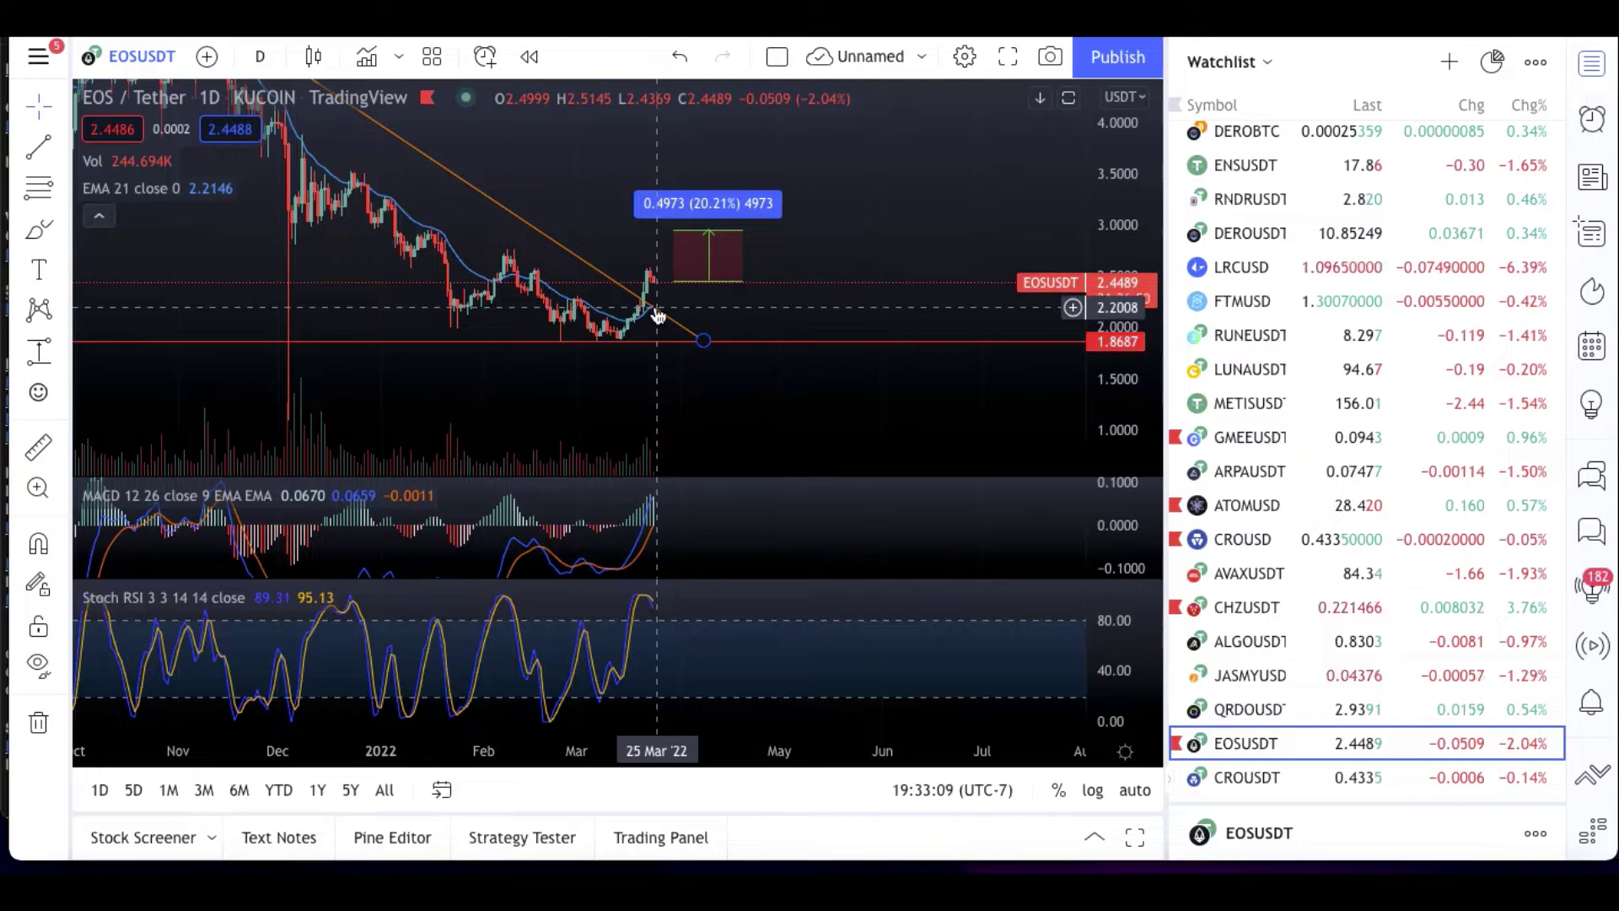
# Step: Lower the price-range box and stretch its top to about 2.97 (0.7795, 35.51%), then compress both axes
pyautogui.click(715, 291)
pyautogui.moveTo(715, 291); pyautogui.dragTo(705, 318)
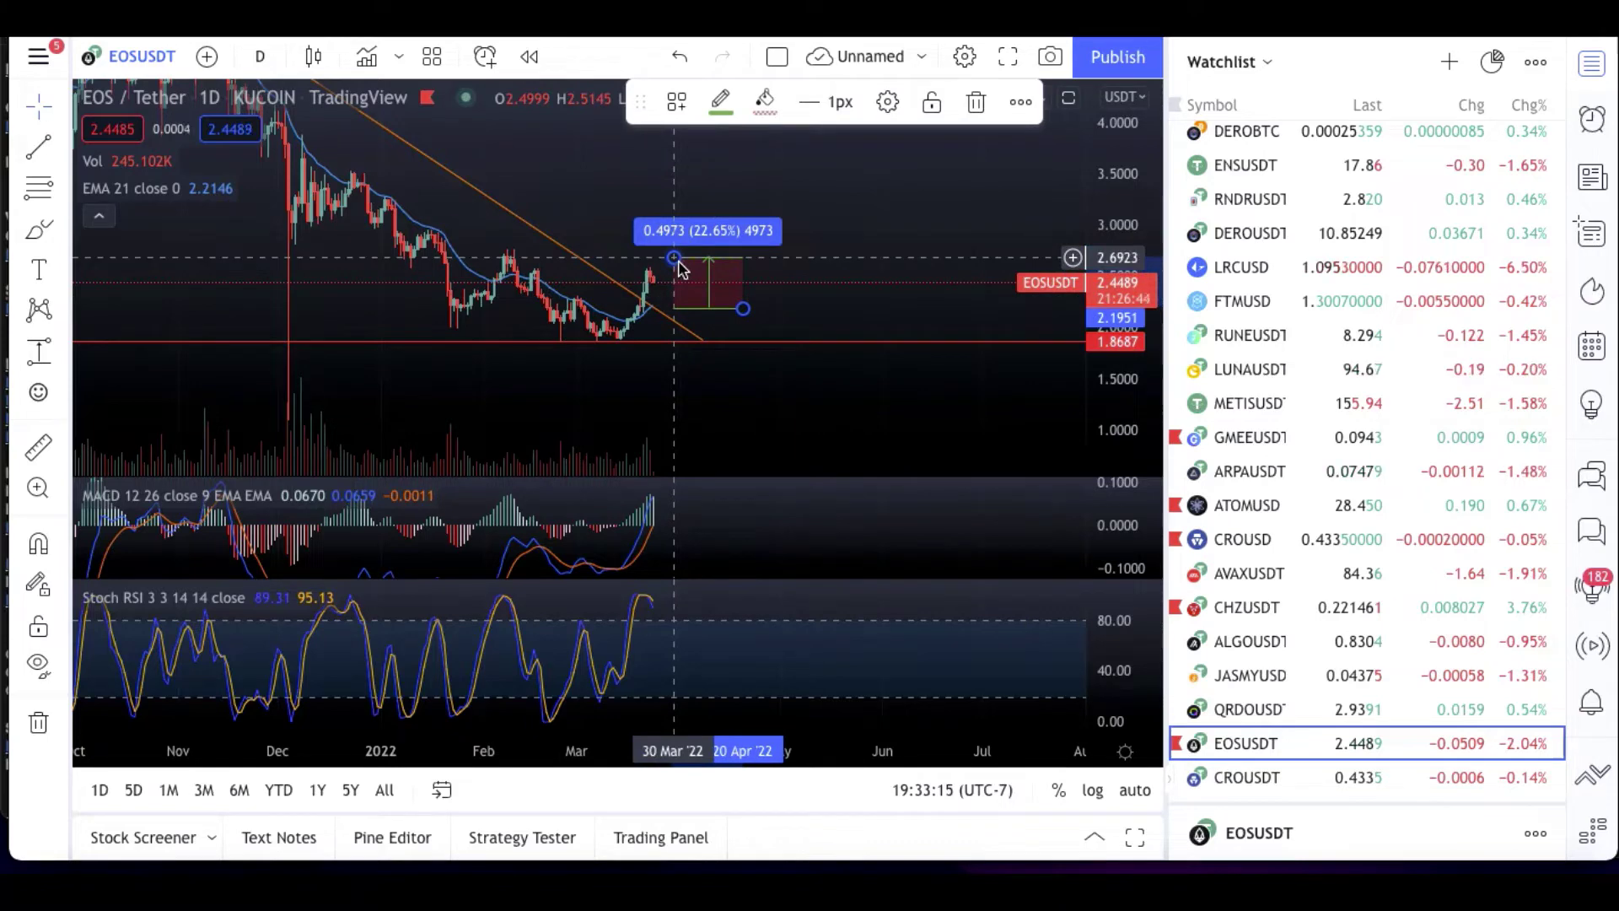
pyautogui.moveTo(679, 262); pyautogui.dragTo(674, 234)
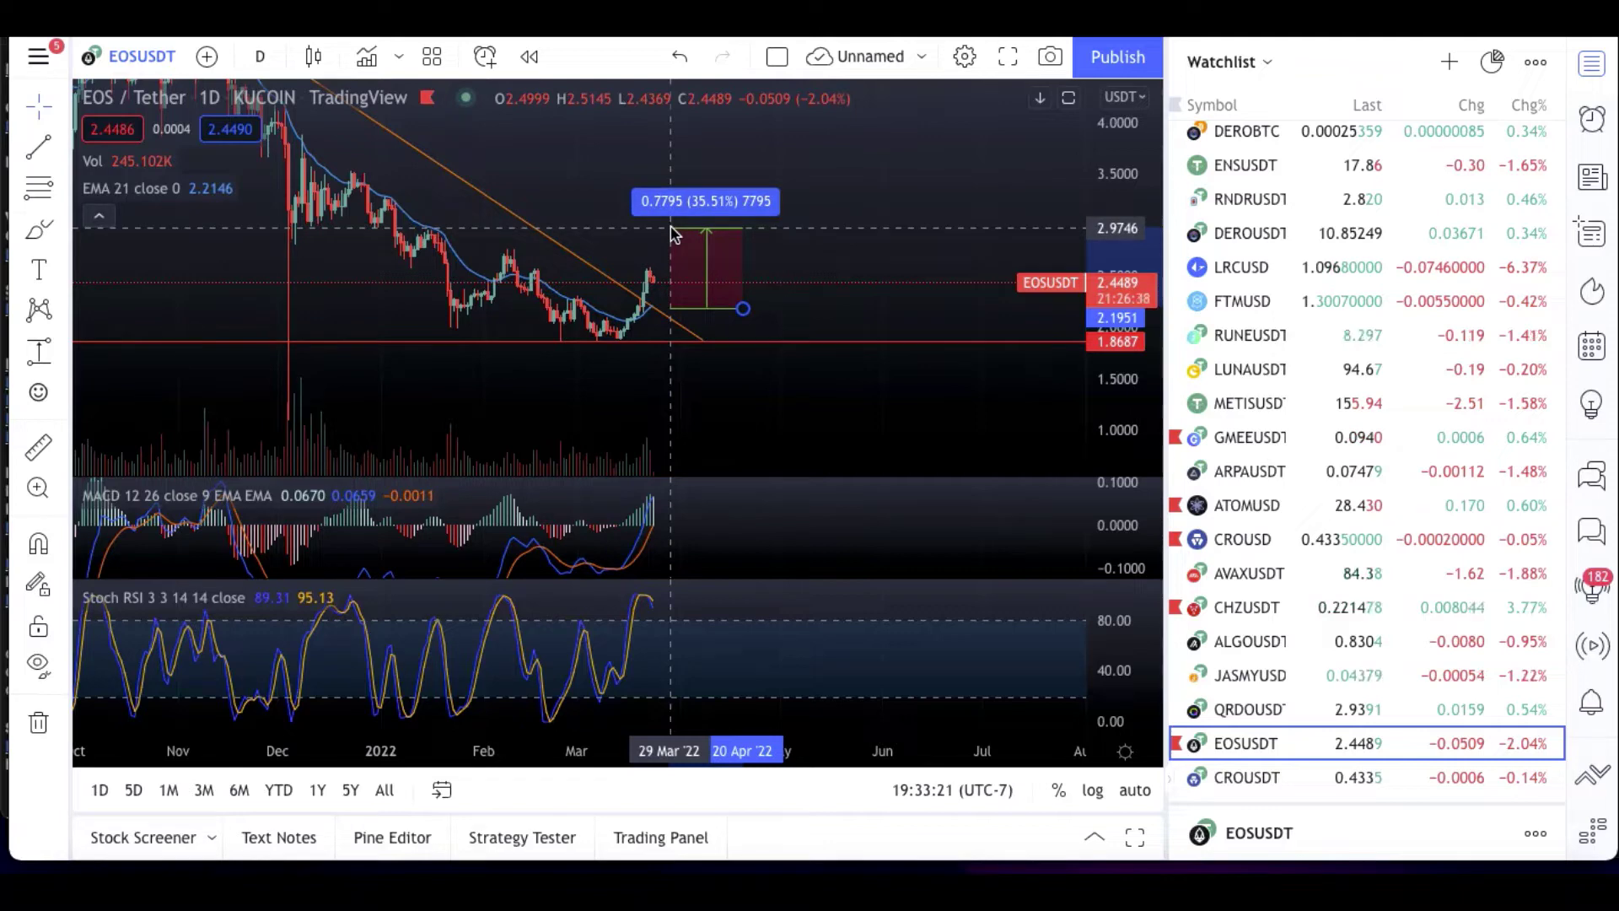
pyautogui.moveTo(672, 234); pyautogui.dragTo(672, 234)
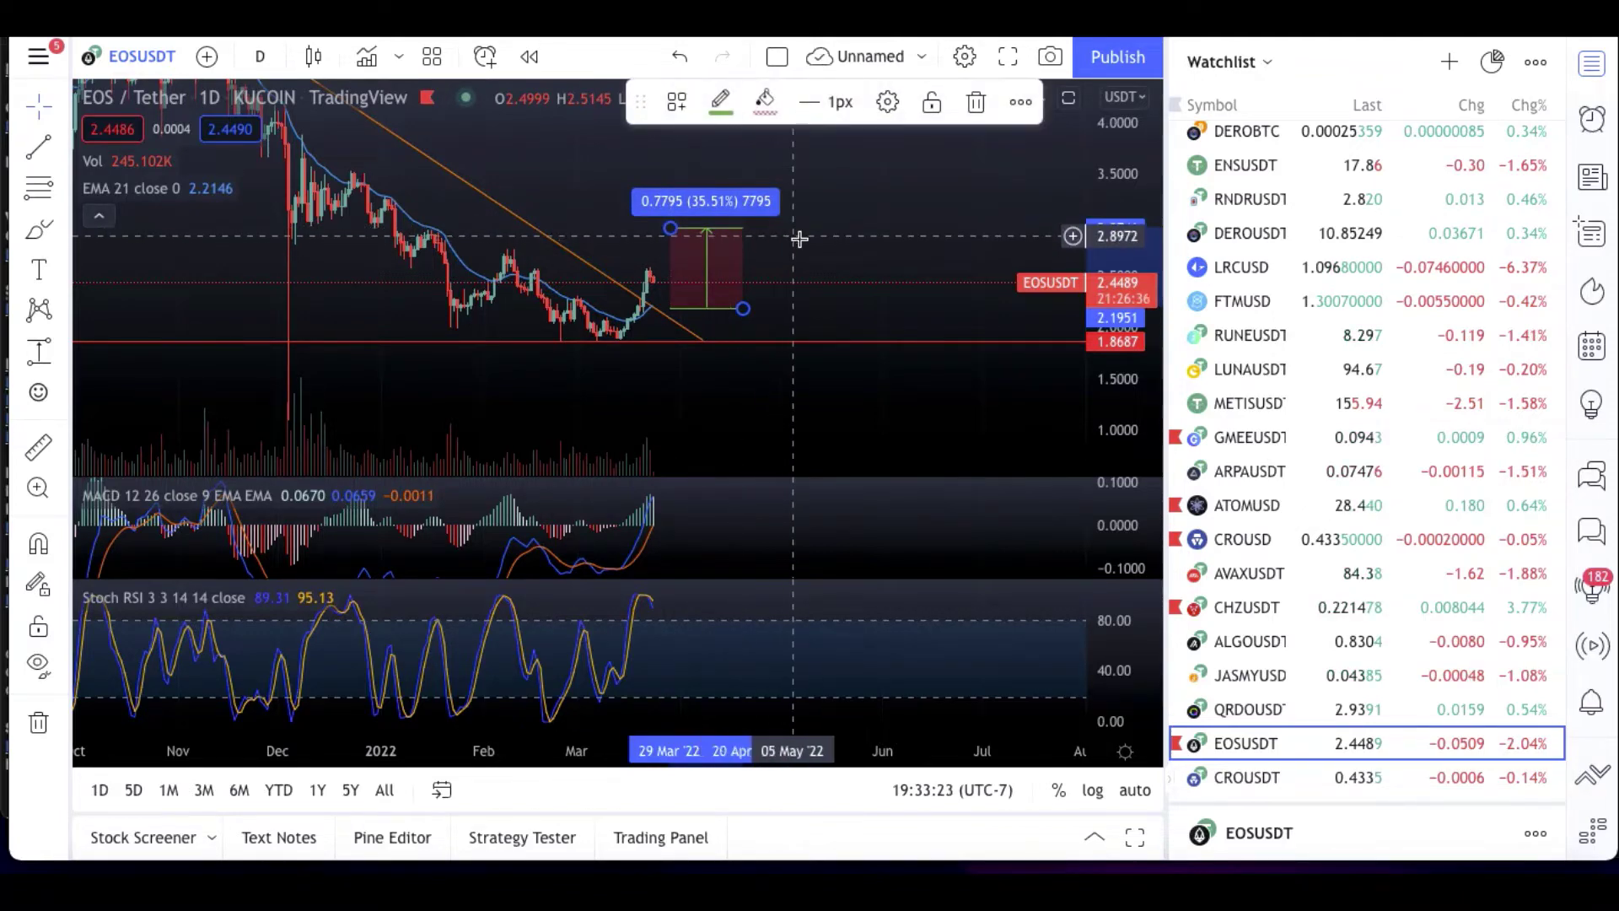
pyautogui.moveTo(641, 747)
pyautogui.mouseDown()
pyautogui.moveTo(586, 746)
pyautogui.moveTo(632, 752)
pyautogui.mouseUp()
pyautogui.moveTo(1131, 388); pyautogui.dragTo(1133, 412)
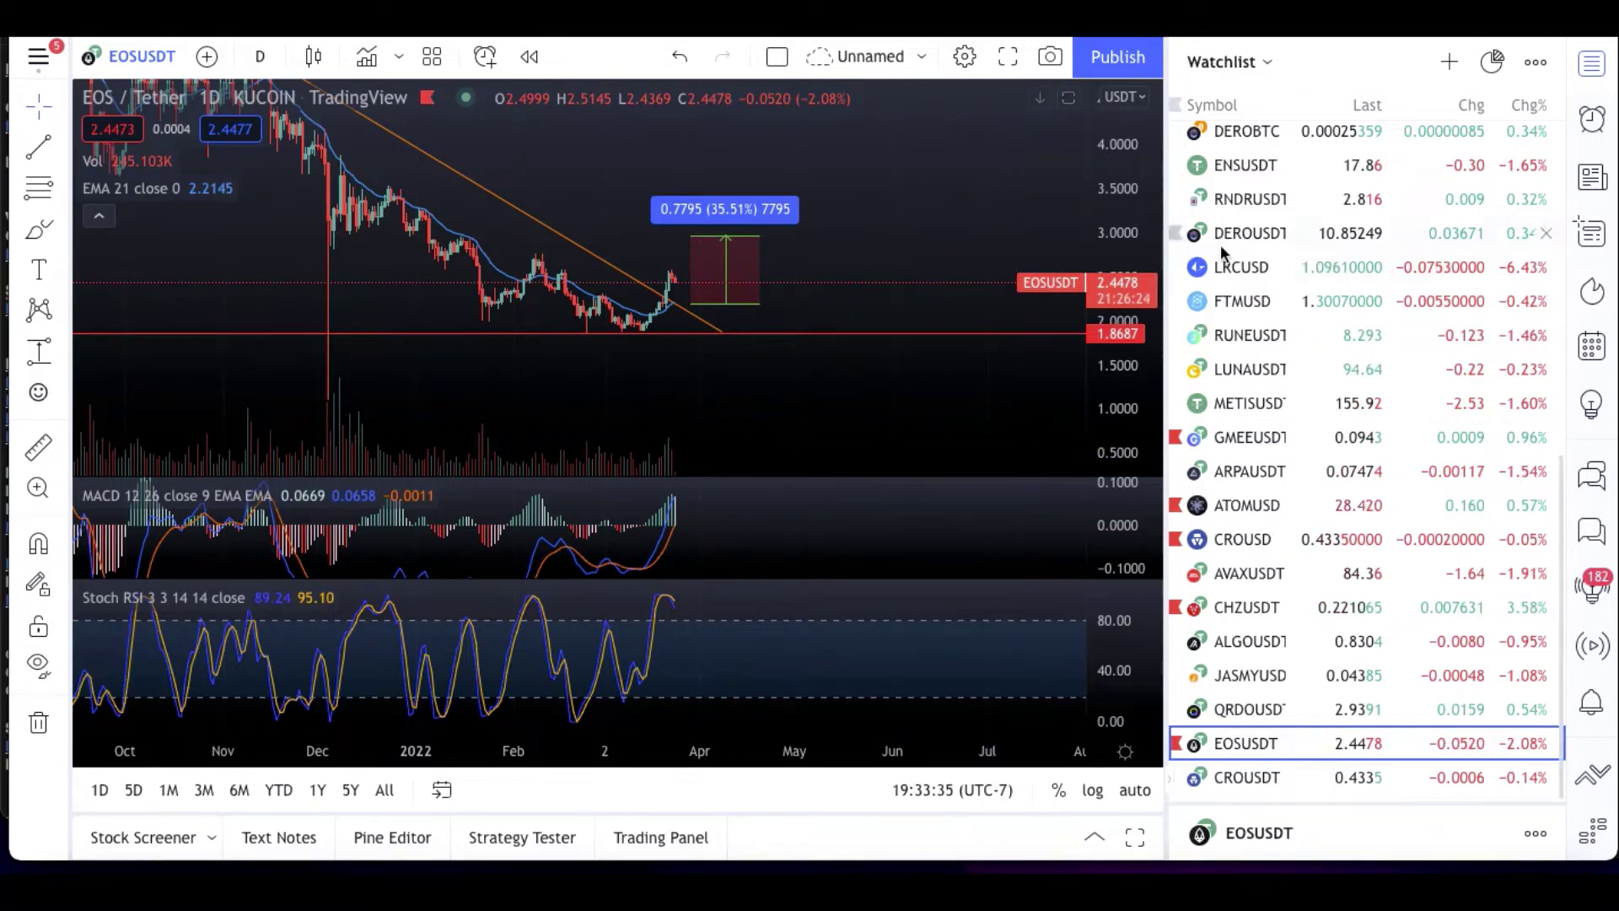
# Step: Widen the date range and compress the price scale to reveal history back to March and highs near 9
pyautogui.moveTo(699, 403); pyautogui.dragTo(698, 416)
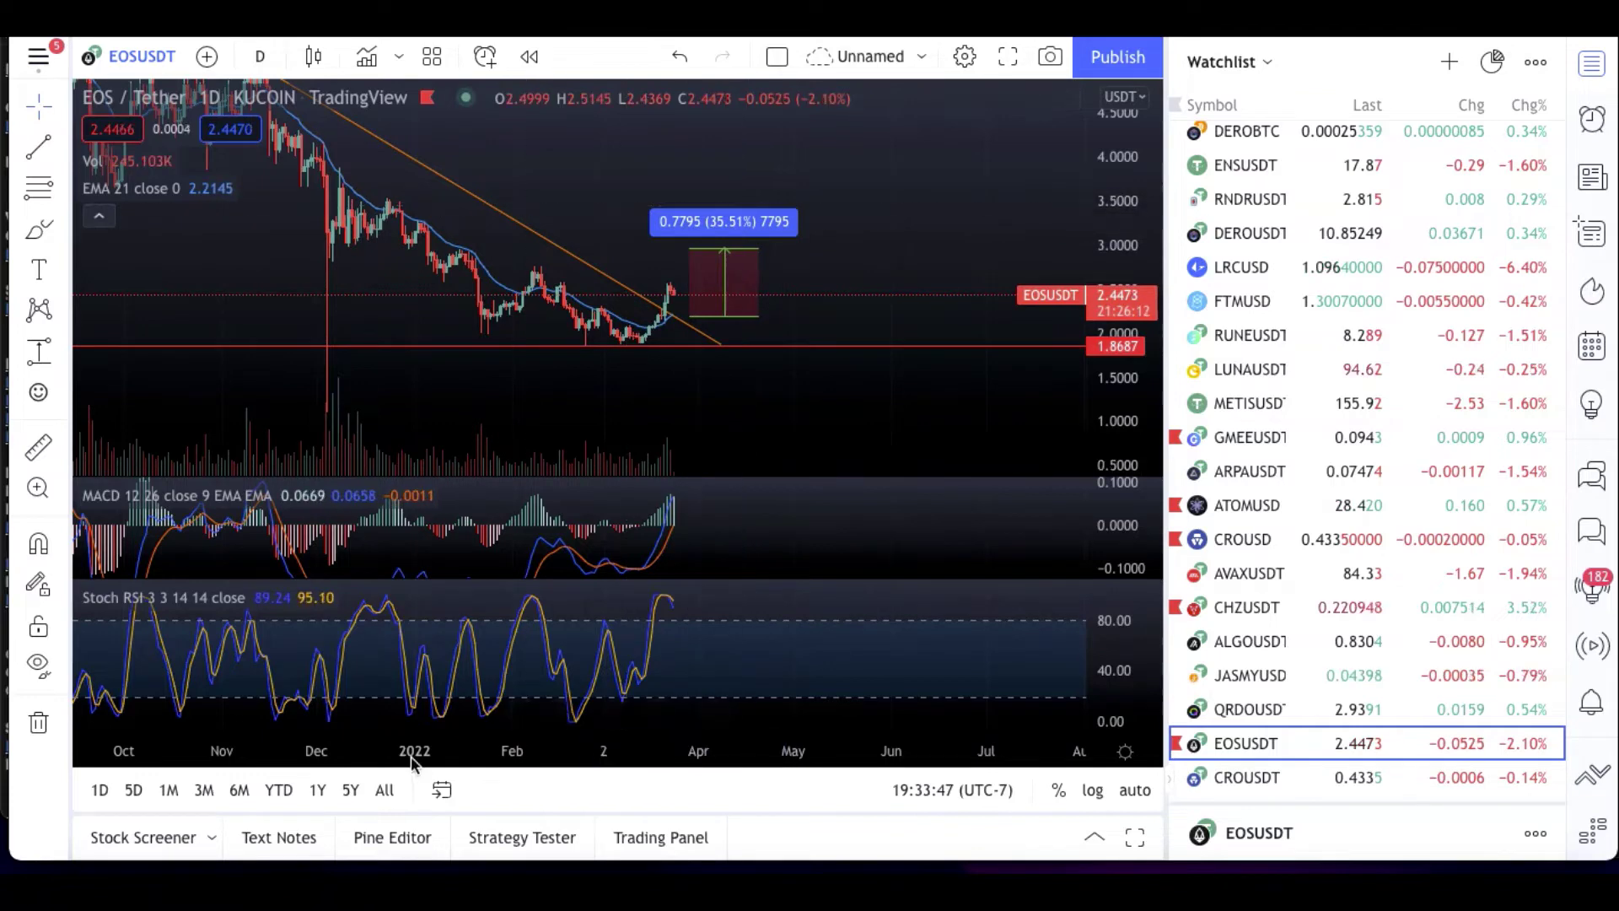
pyautogui.moveTo(493, 742); pyautogui.dragTo(670, 751)
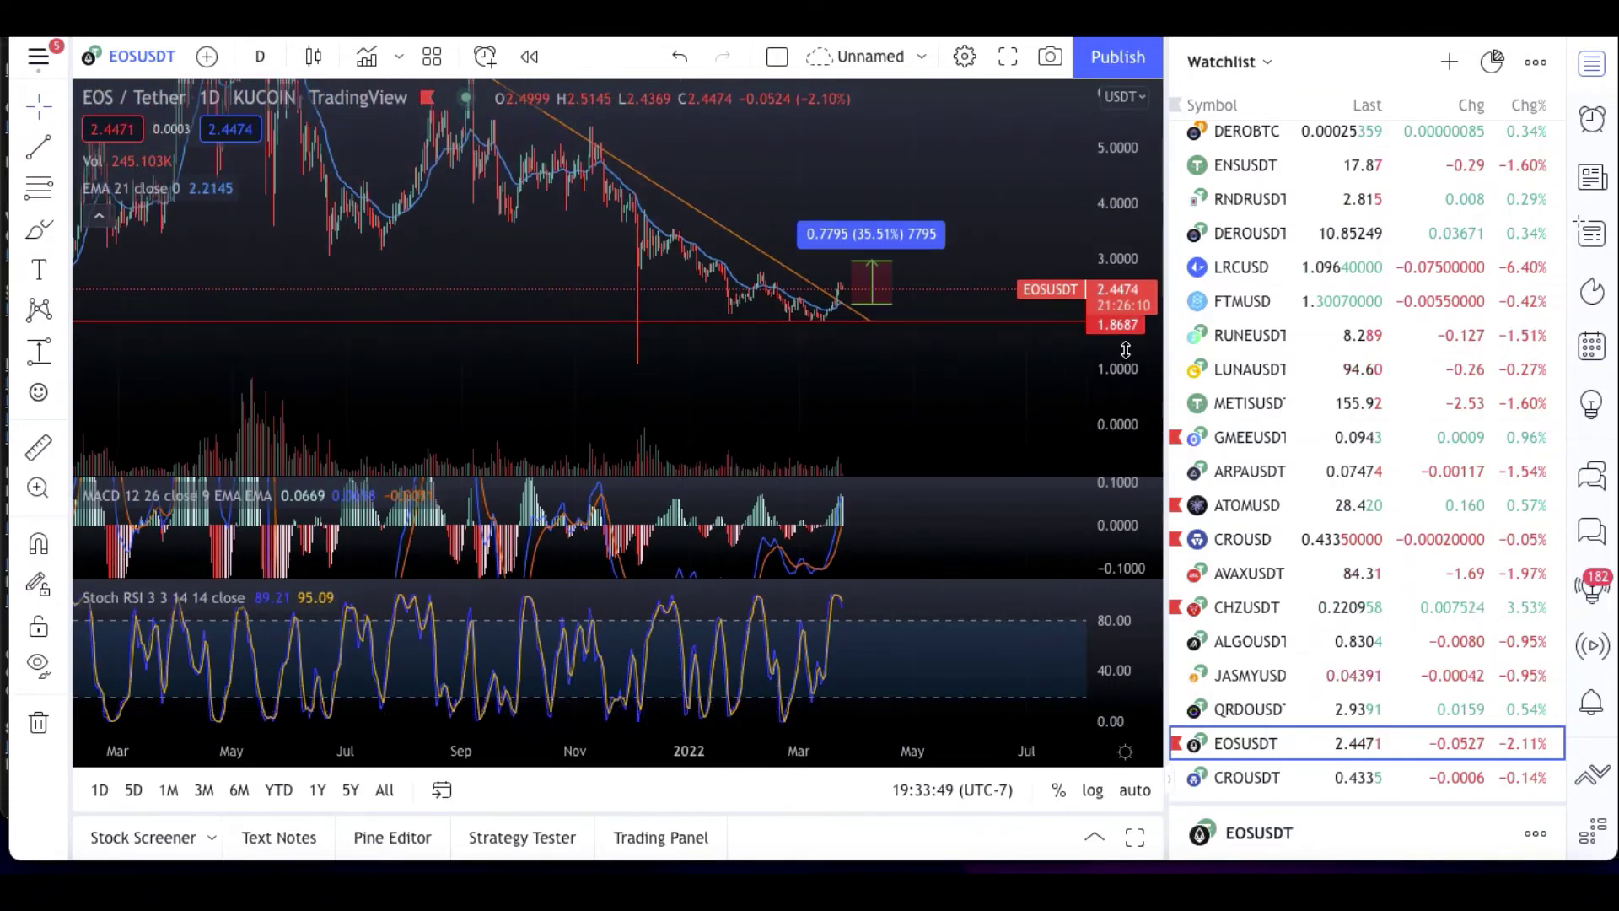
pyautogui.moveTo(1109, 231); pyautogui.dragTo(1129, 411)
pyautogui.moveTo(1012, 245); pyautogui.dragTo(988, 337)
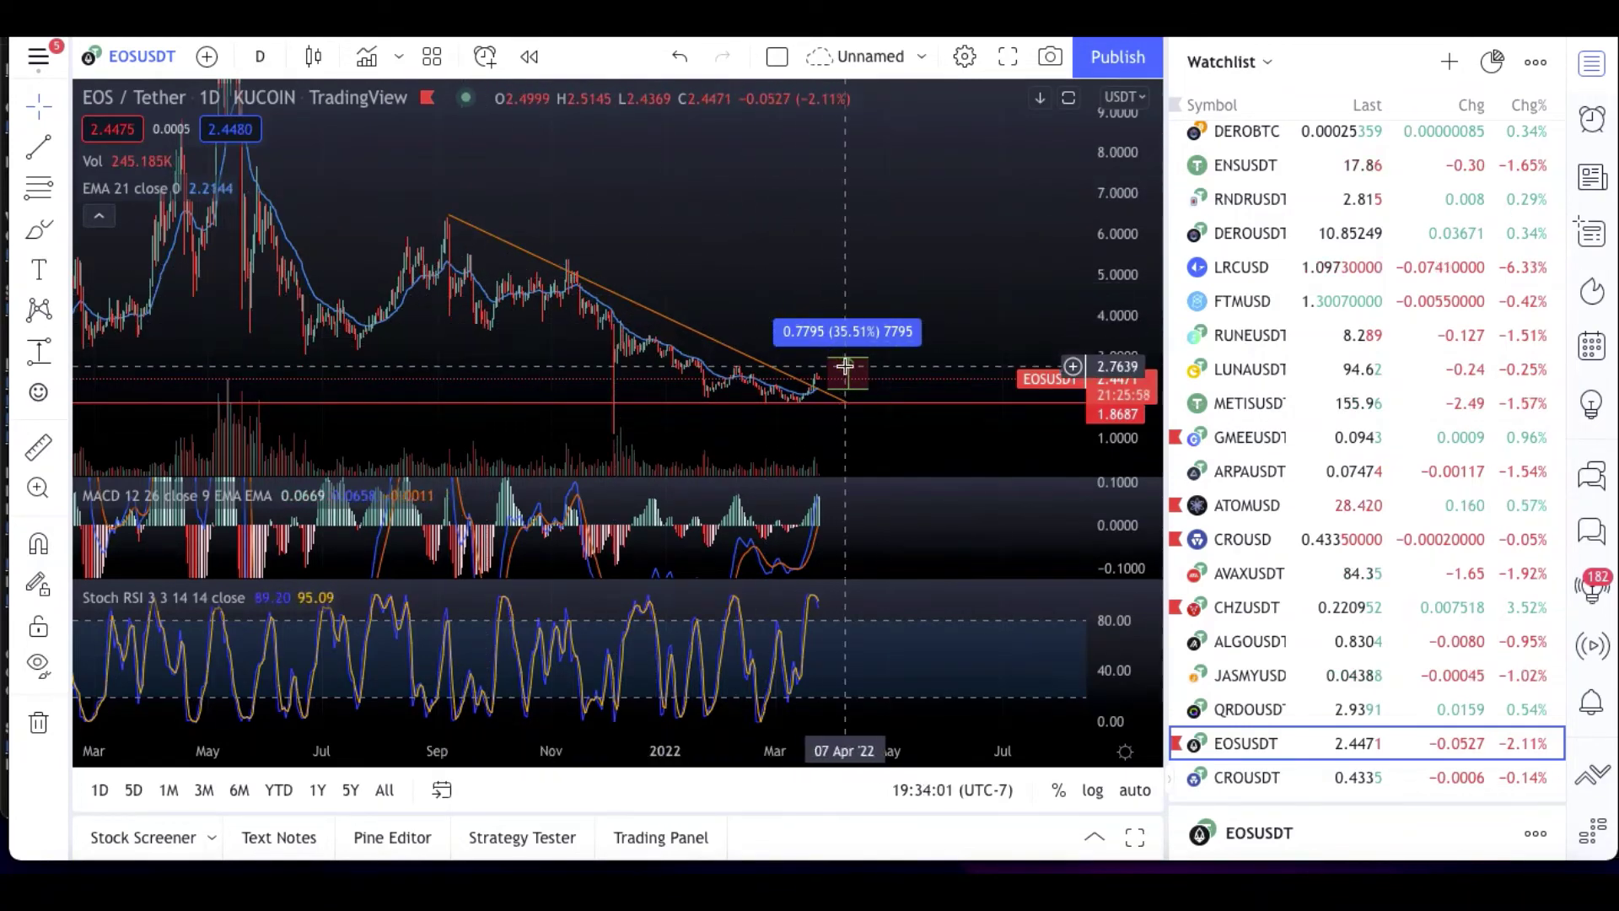
# Step: Raise the price-range box's top edge to about 5.36, so it shows 3.1614 (144.02%)
pyautogui.moveTo(833, 365); pyautogui.dragTo(820, 277)
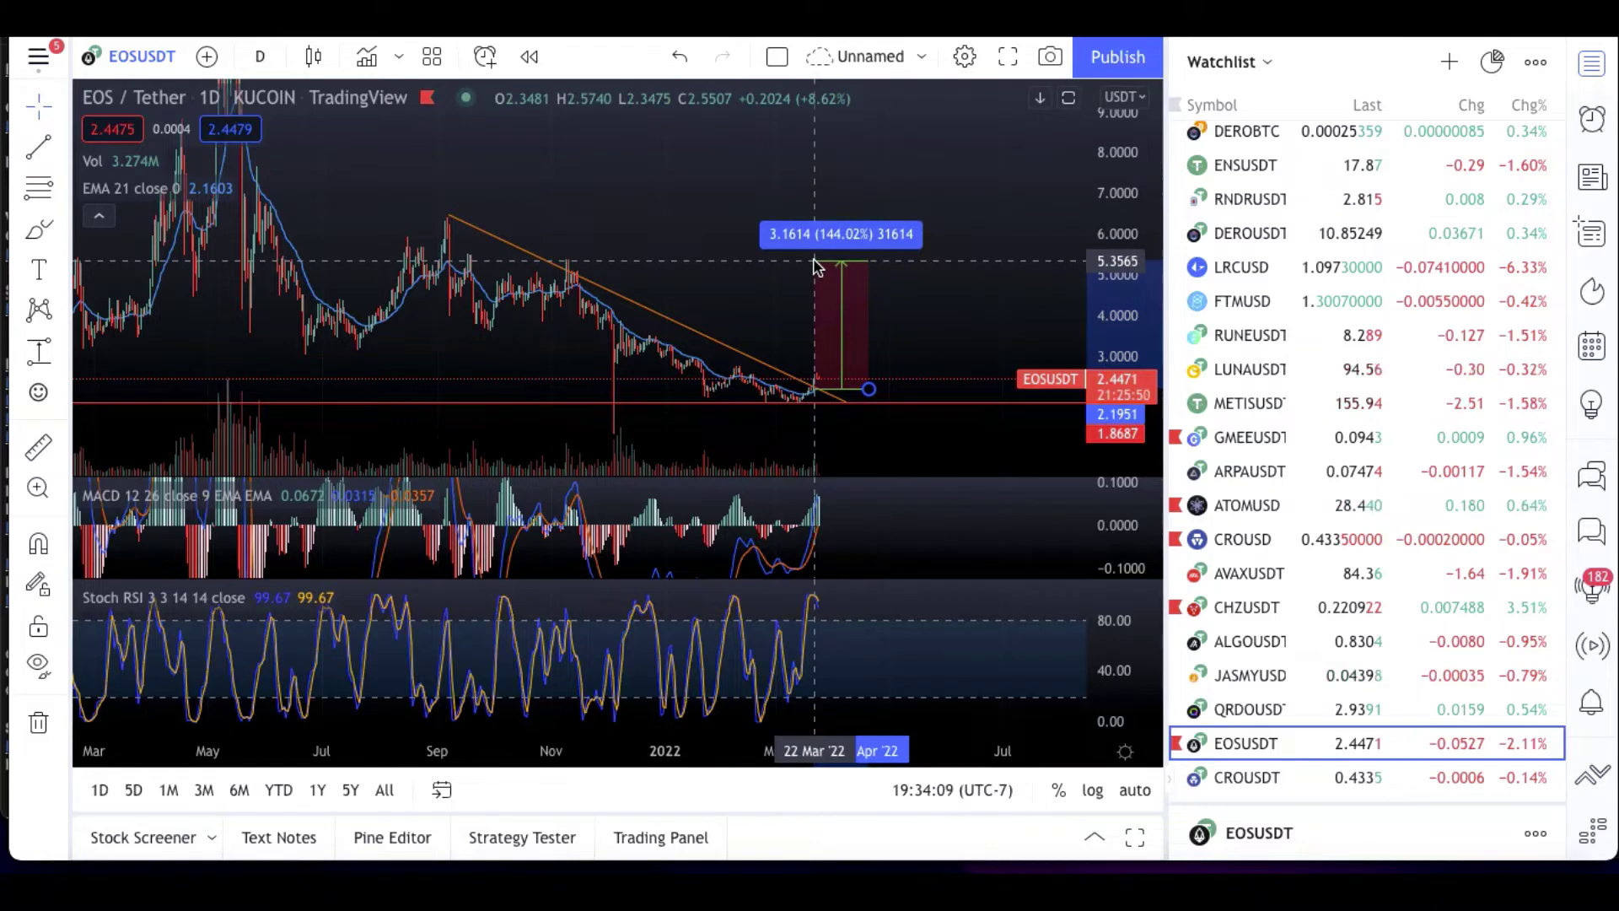
pyautogui.click(814, 262)
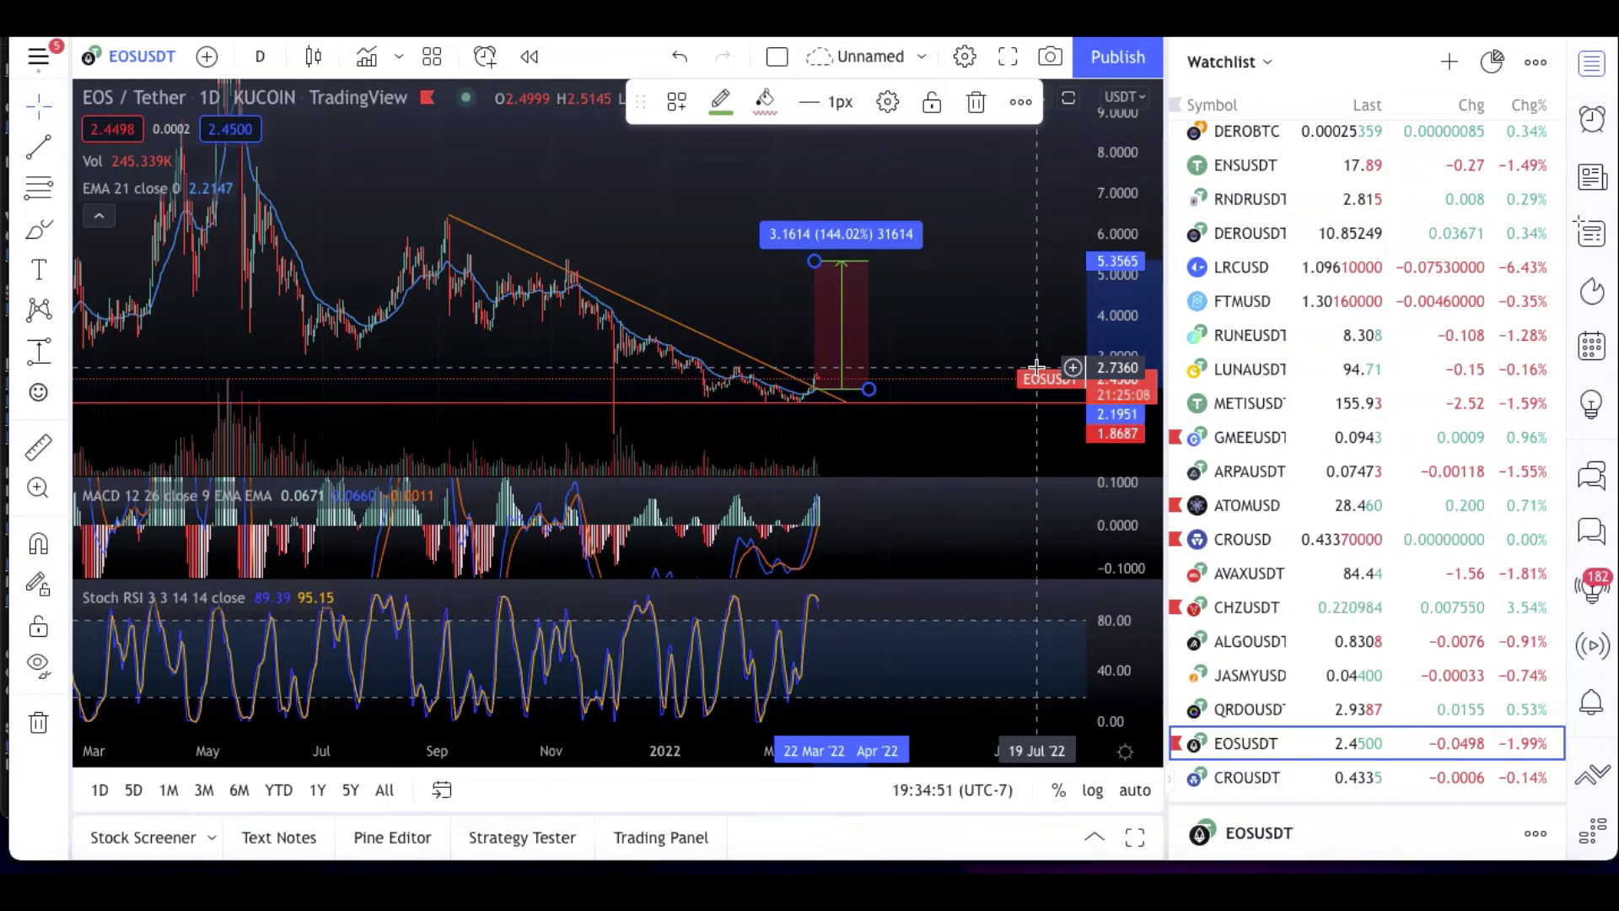
# Step: Deselect the measurement and compress the price scale until the early-2021 highs fit
pyautogui.click(771, 312)
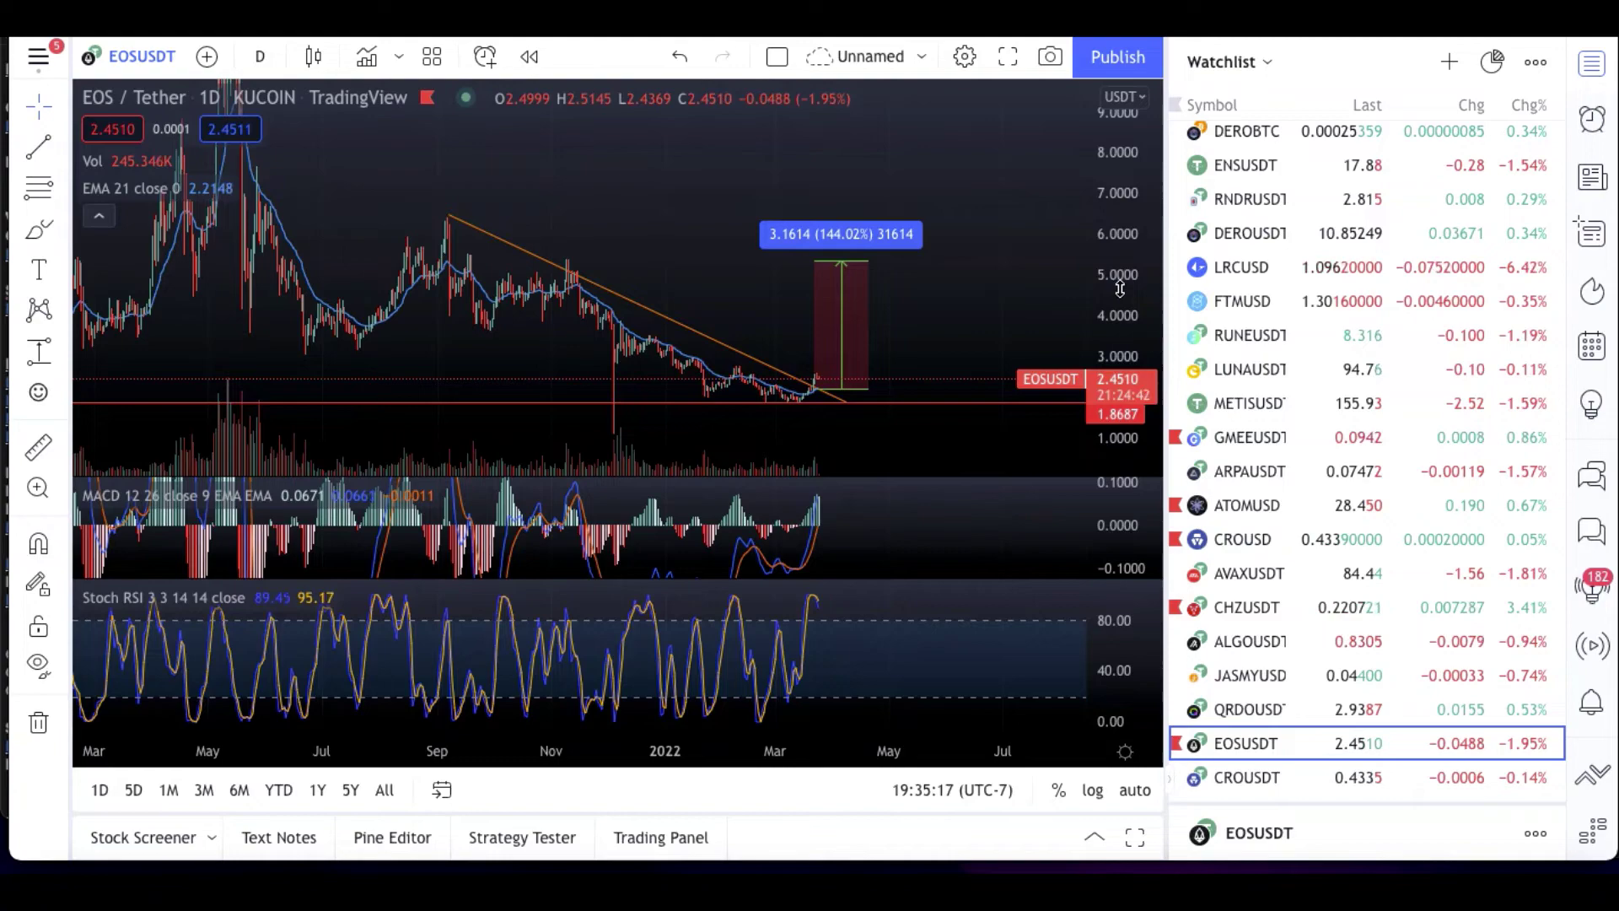
pyautogui.moveTo(1120, 290); pyautogui.dragTo(1125, 325)
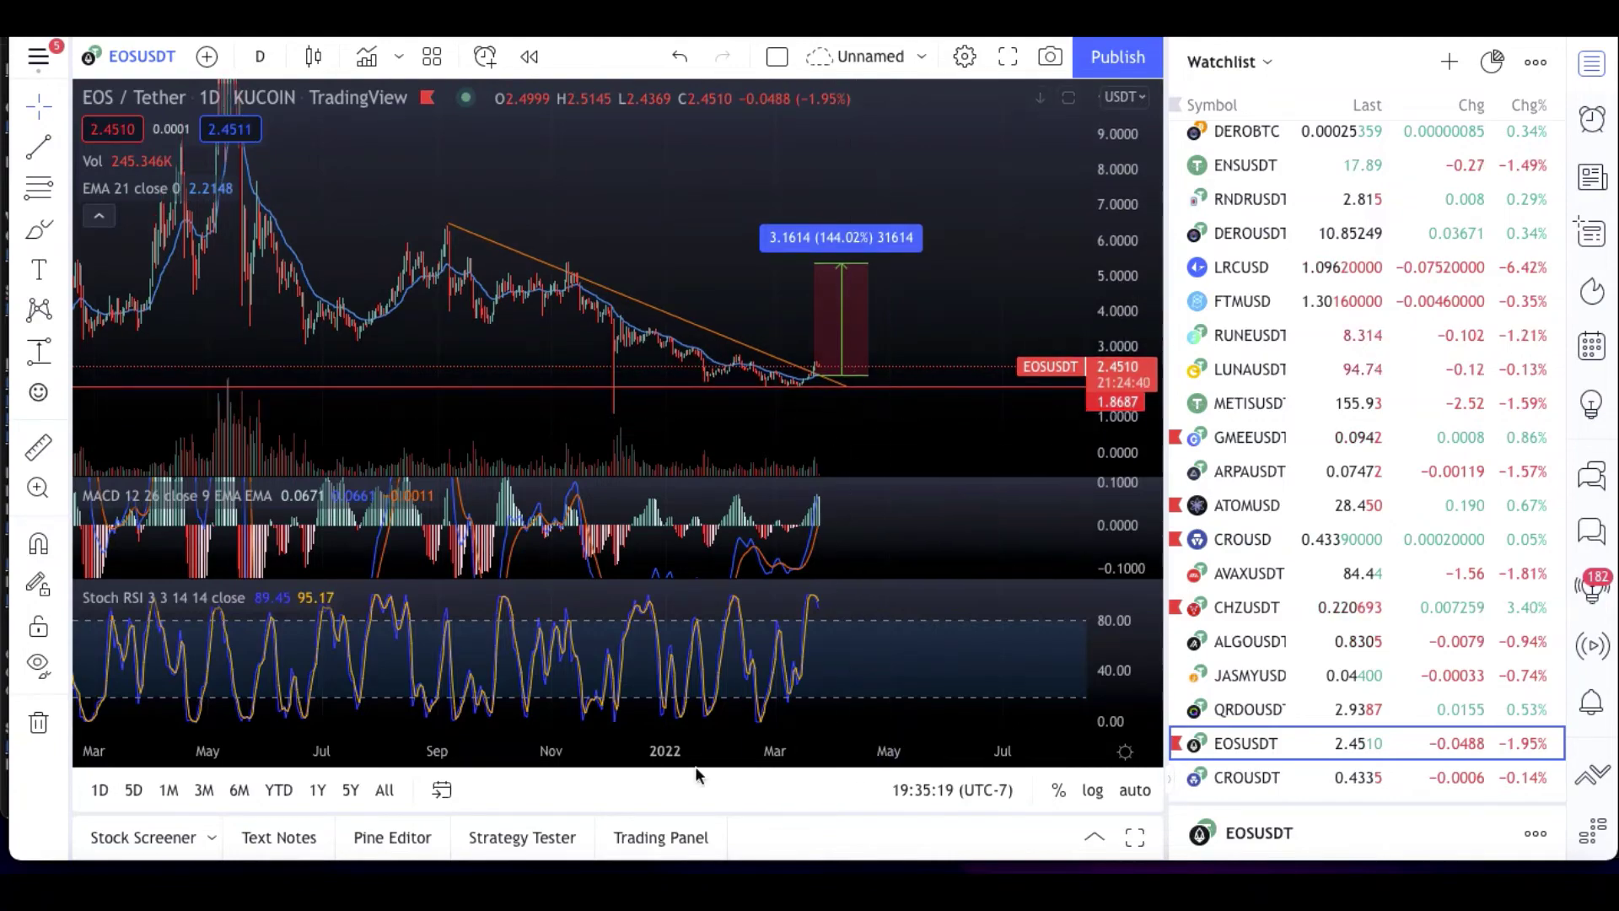
pyautogui.scroll(-2, 706, 759)
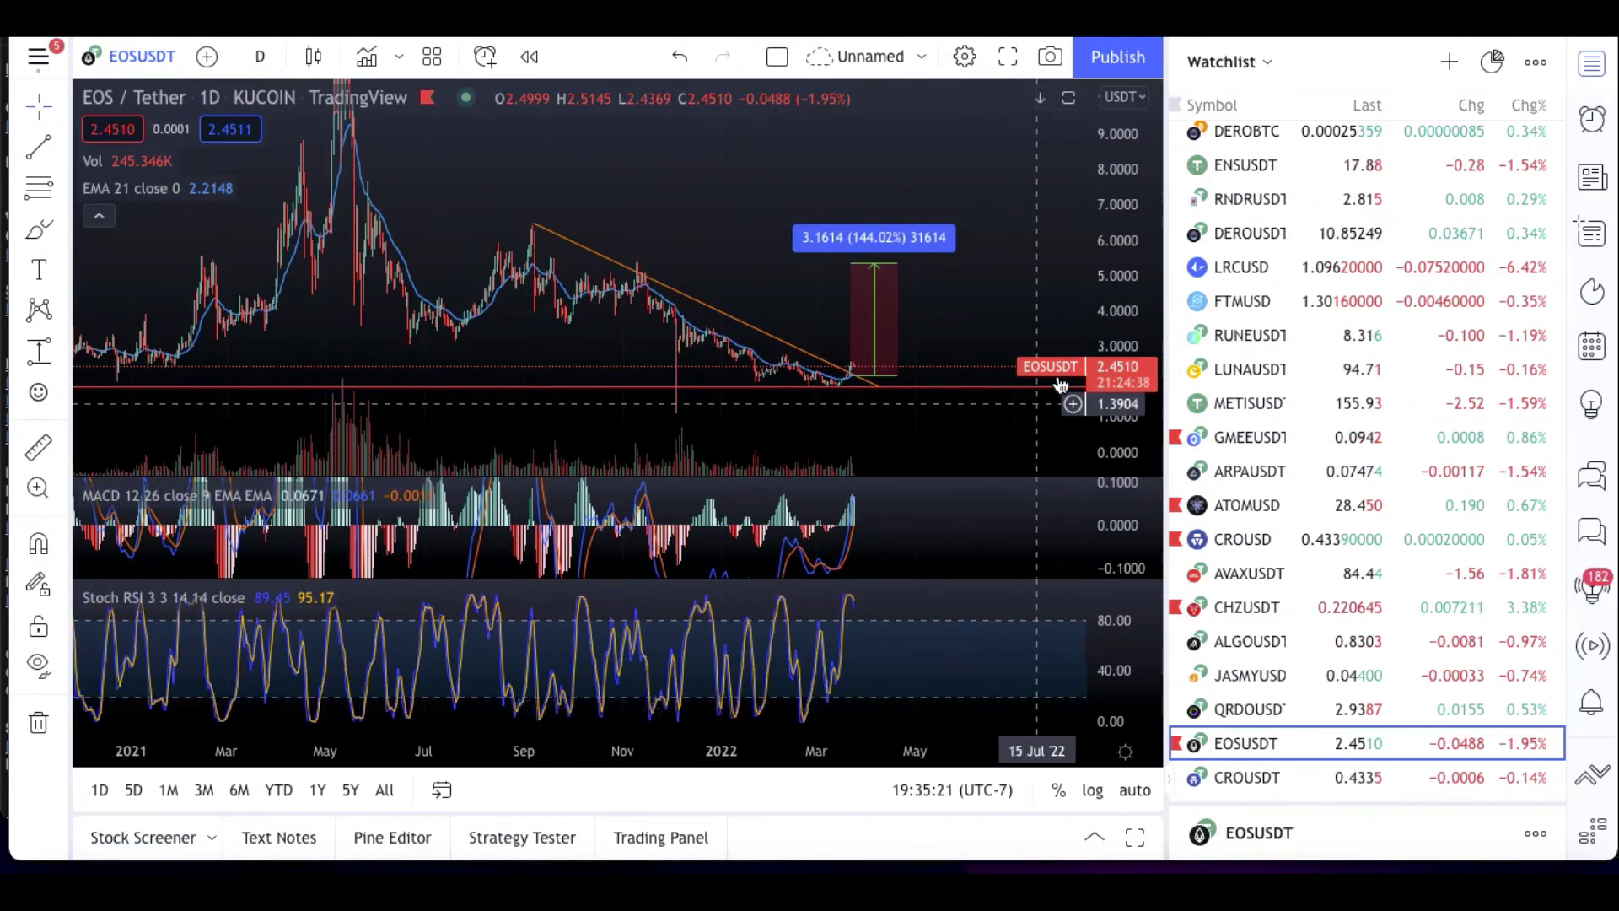
pyautogui.moveTo(1111, 265); pyautogui.dragTo(1116, 289)
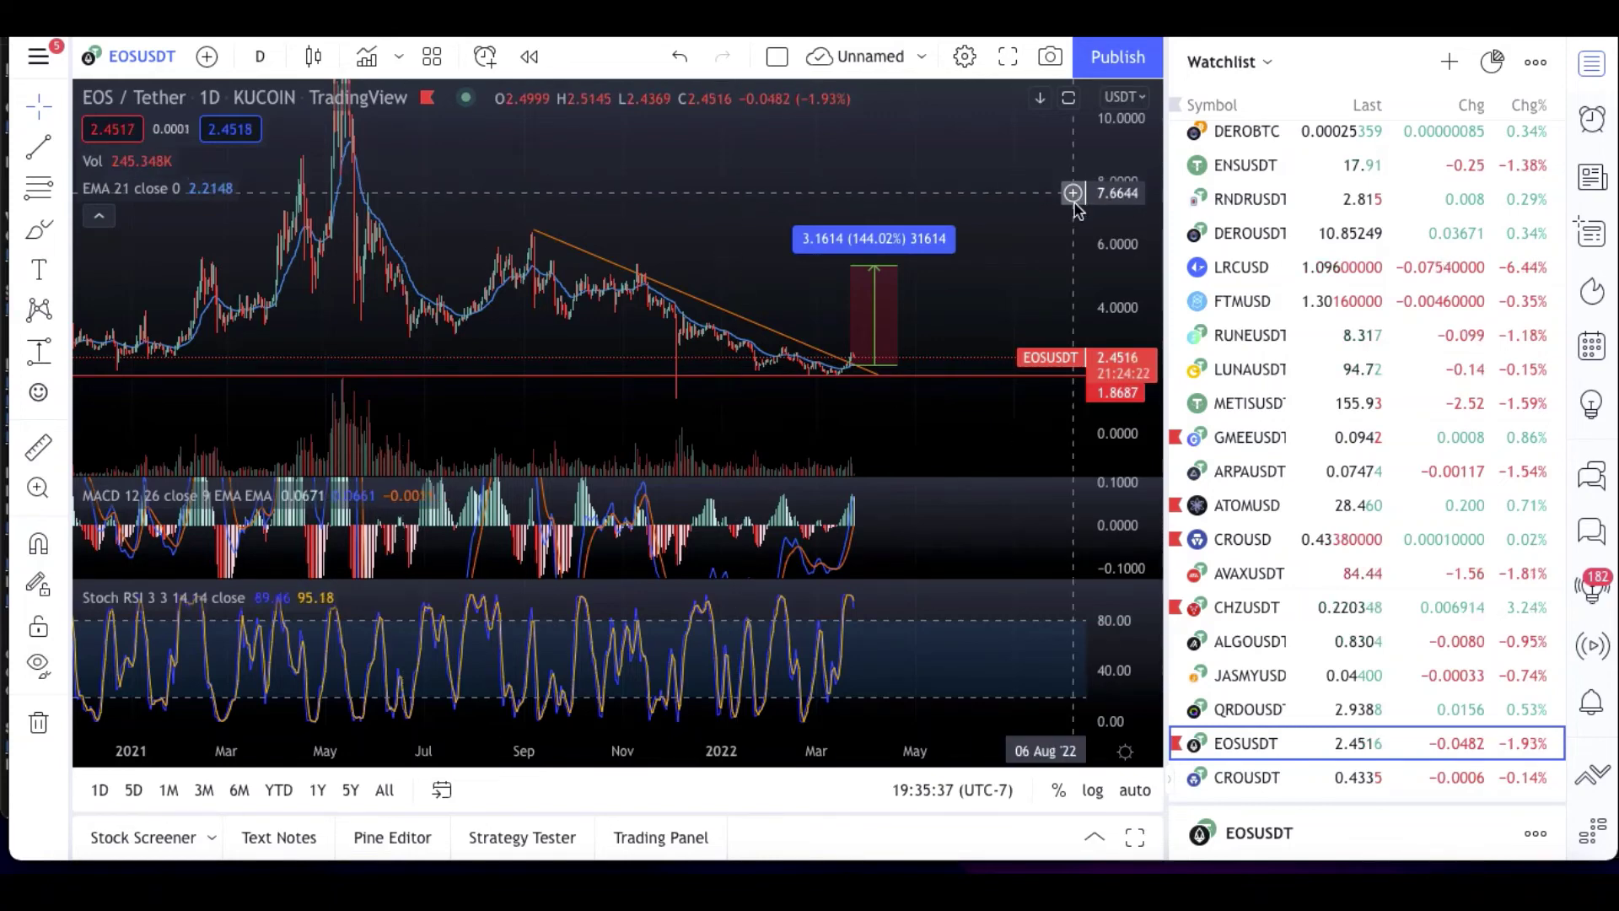
pyautogui.moveTo(1108, 230); pyautogui.dragTo(1097, 258)
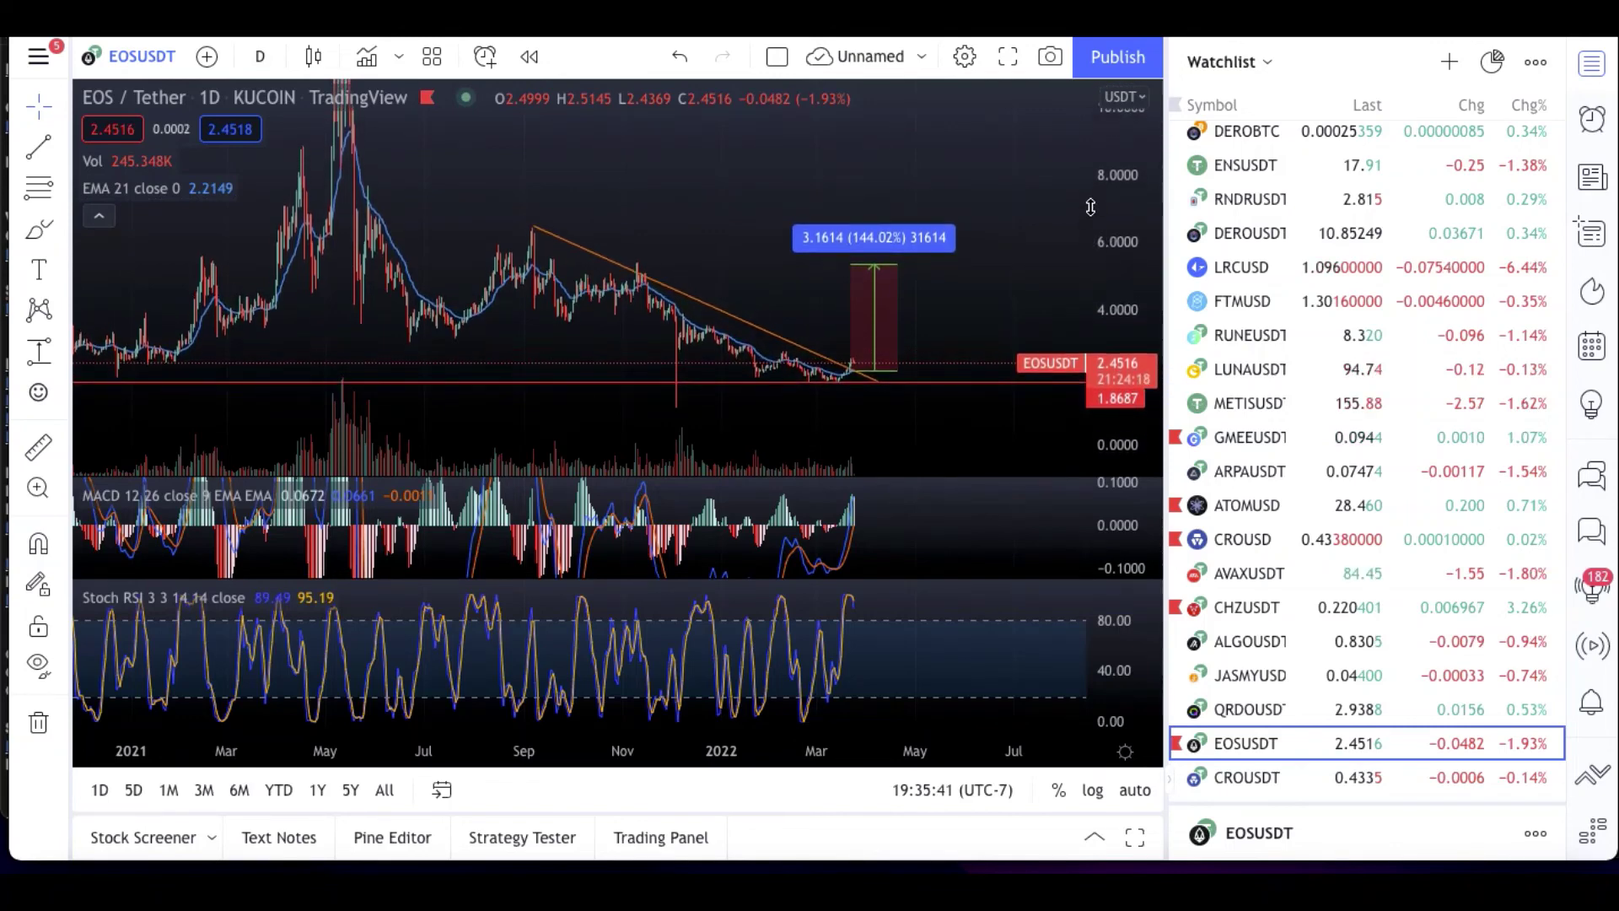